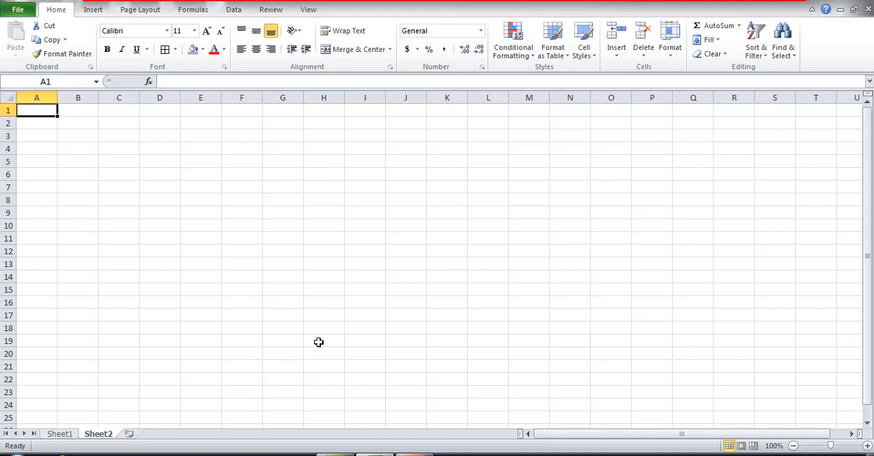
- On Sheet1, record the first Day Book entry in row 4: date 5/6/21, particulars CANARA BANK, payment 5000
left_click(61, 434)
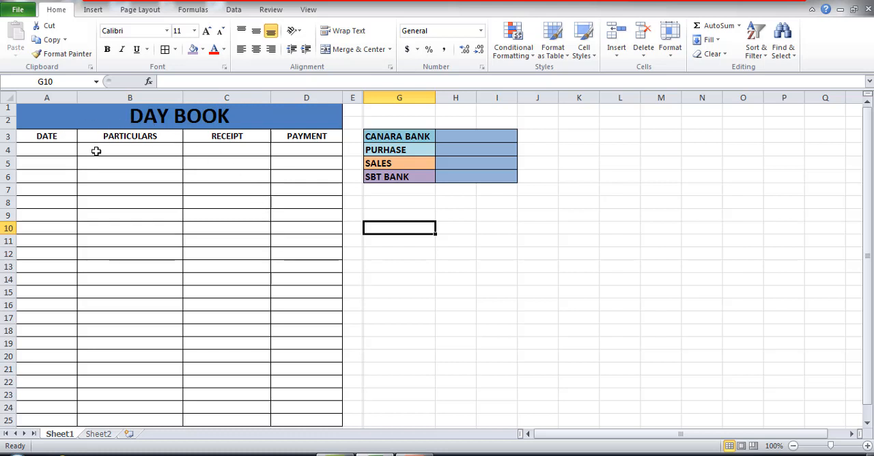
left_click(54, 151)
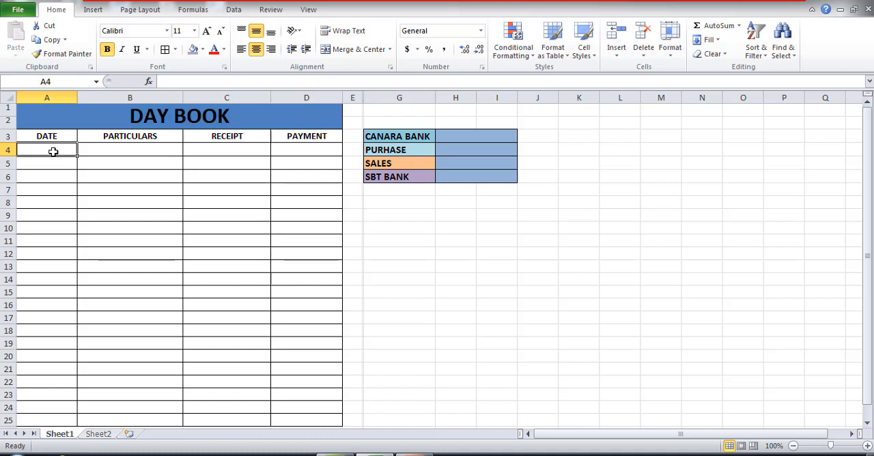
type("5/6/21")
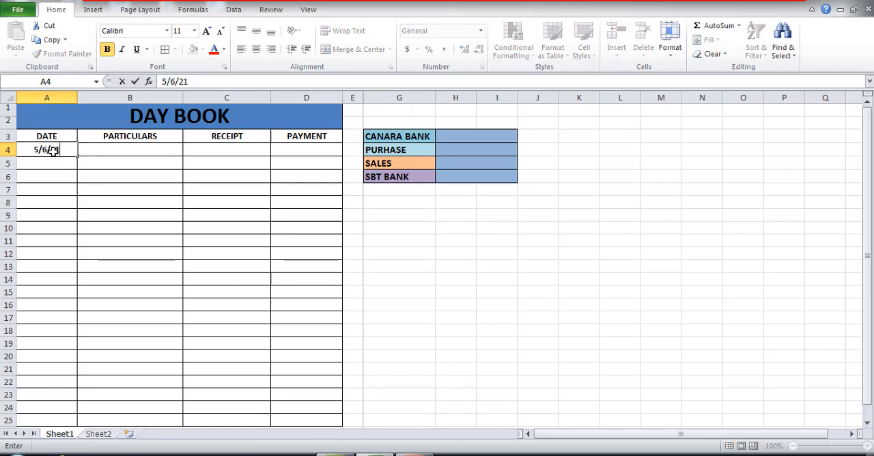
key("Tab")
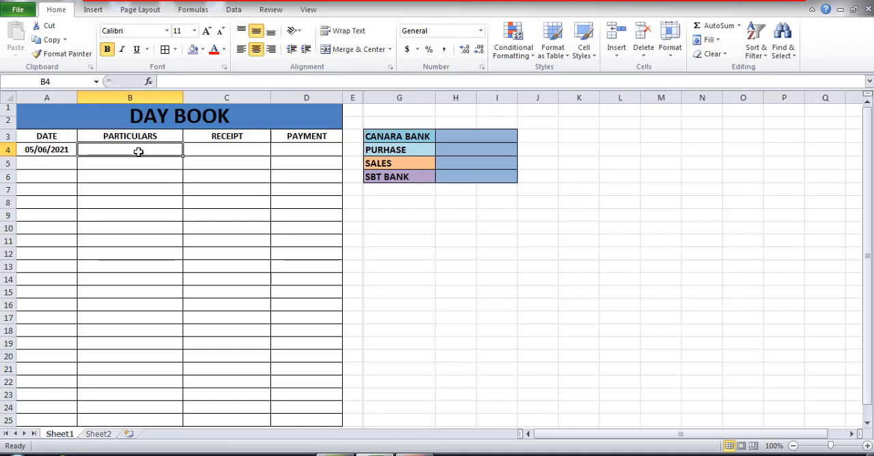
type("C")
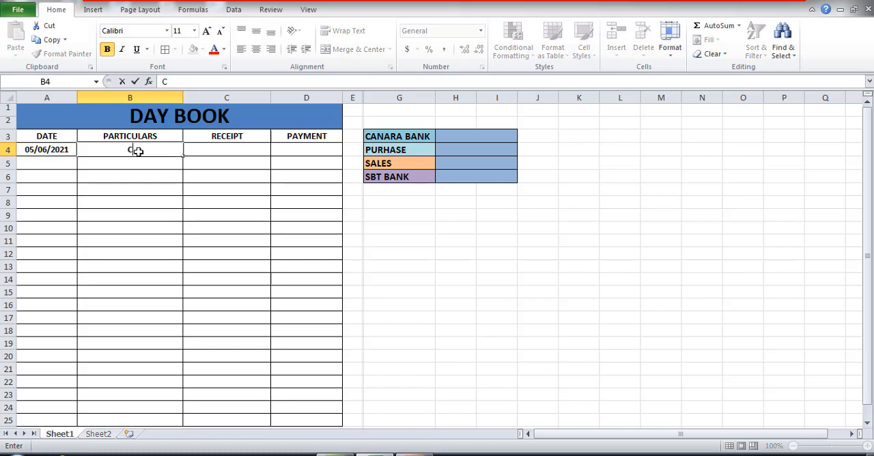
type("ANARA BANK")
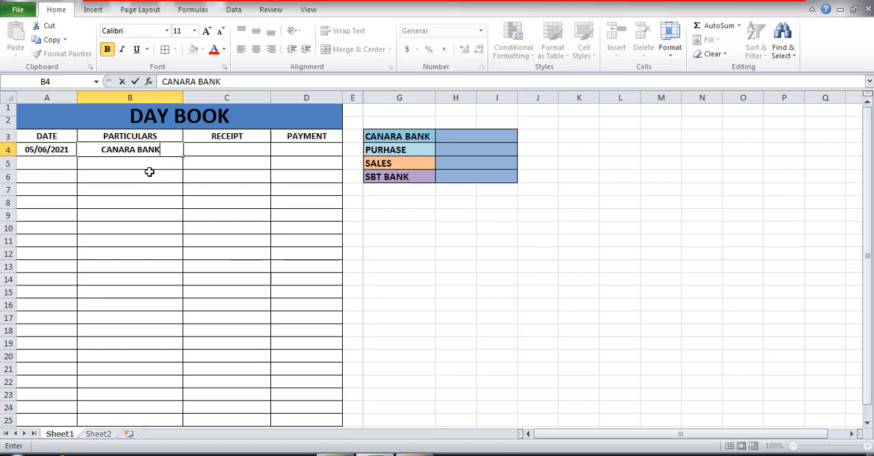
left_click(318, 152)
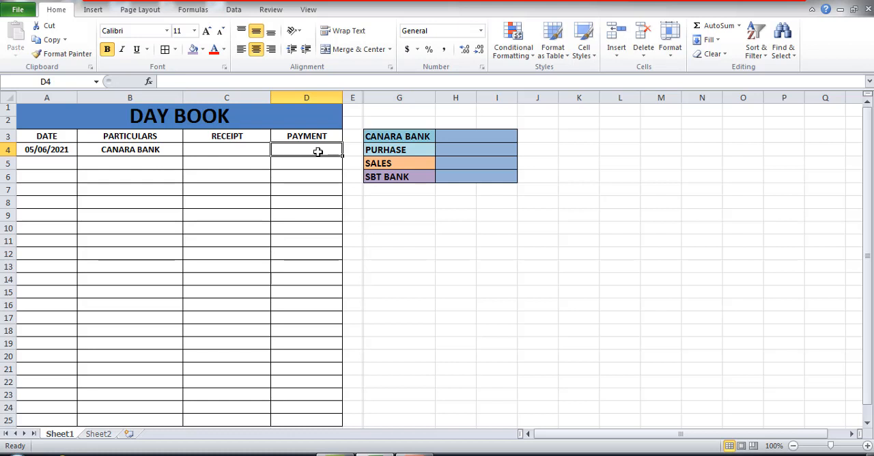
type("5000")
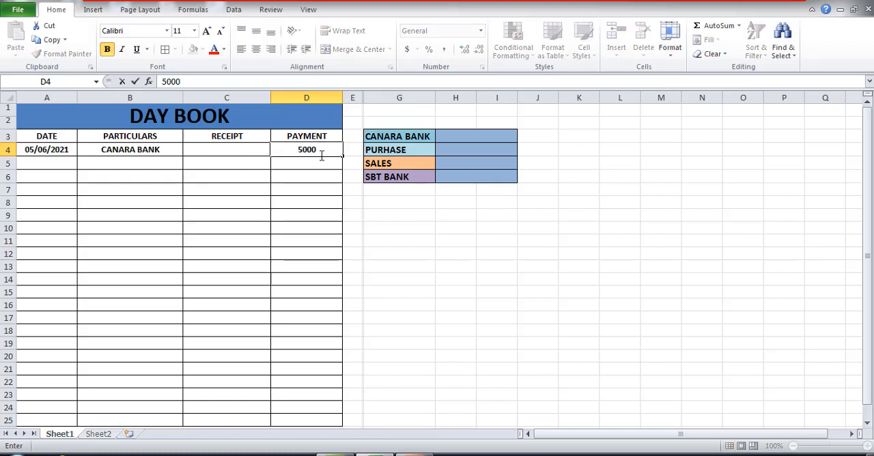
- Record a SALES entry in row 5 of the Day Book with a receipt of 500
left_click(55, 165)
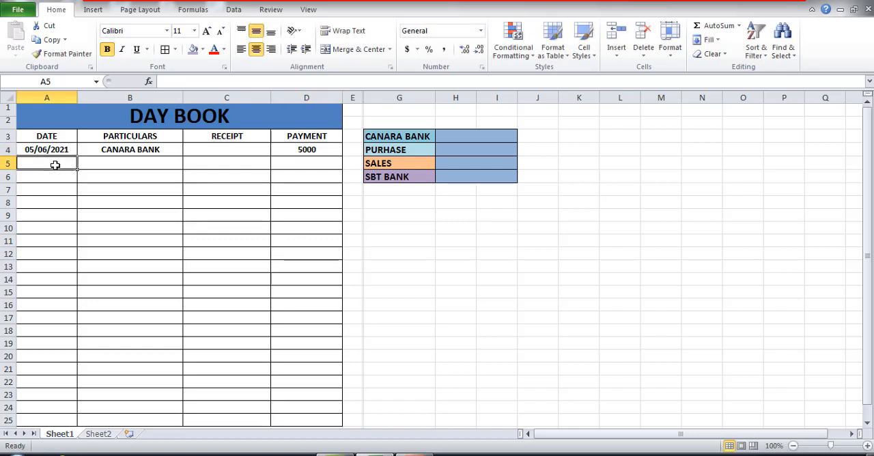
left_click(96, 165)
type("SALES")
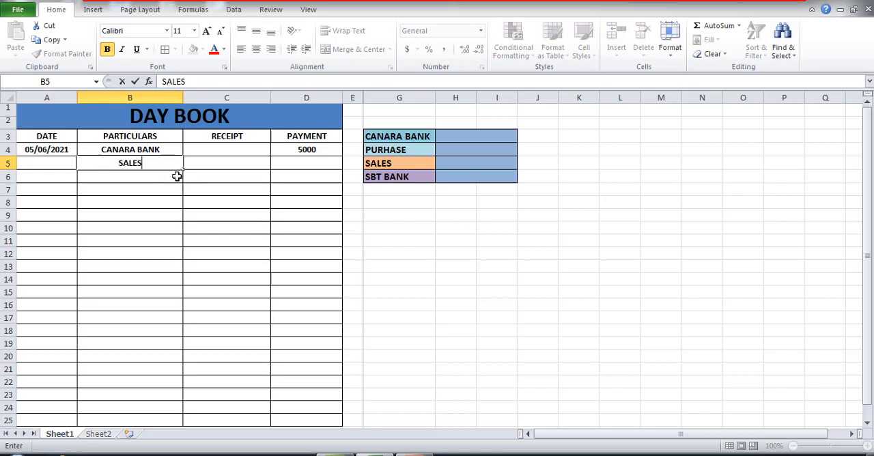
left_click(209, 165)
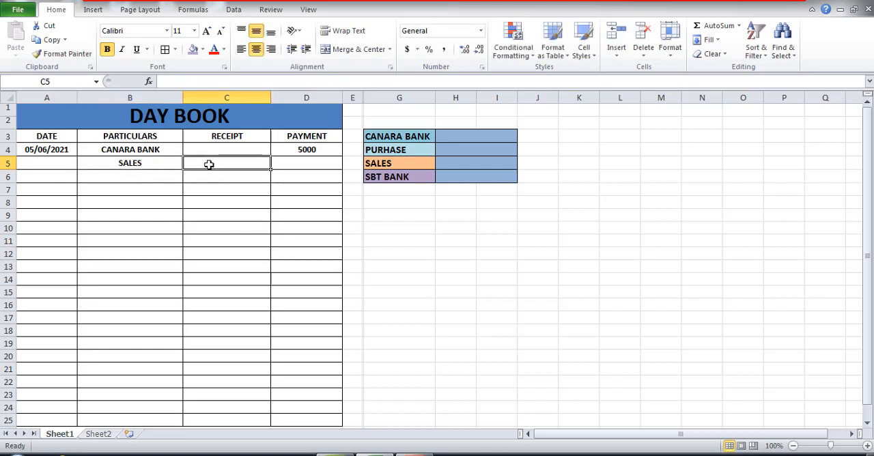
type("500")
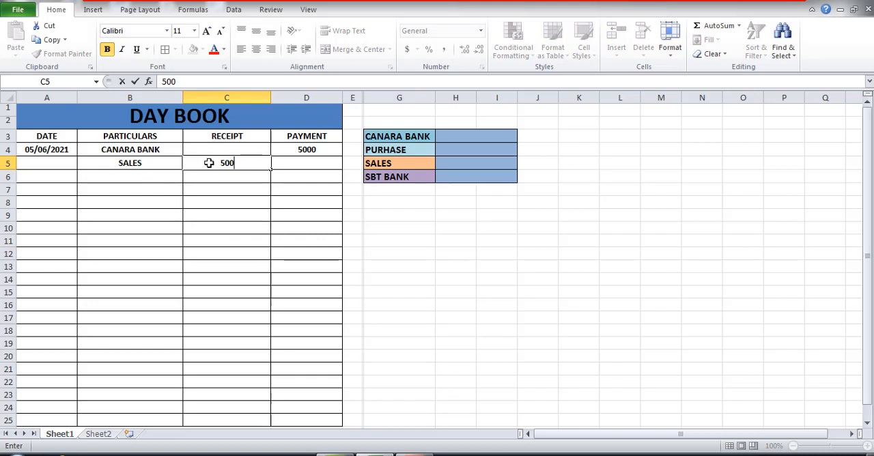
key("Return")
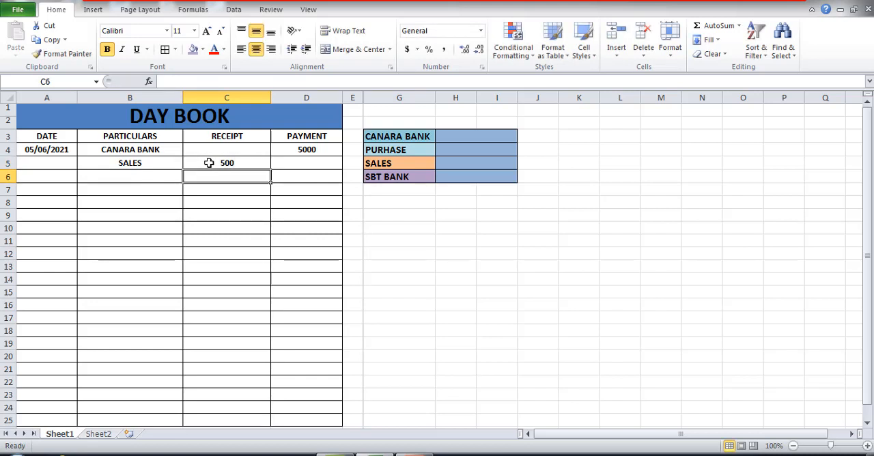
- Record an SBT BANK entry in row 6 of the Day Book with a payment of 1000
left_click(122, 177)
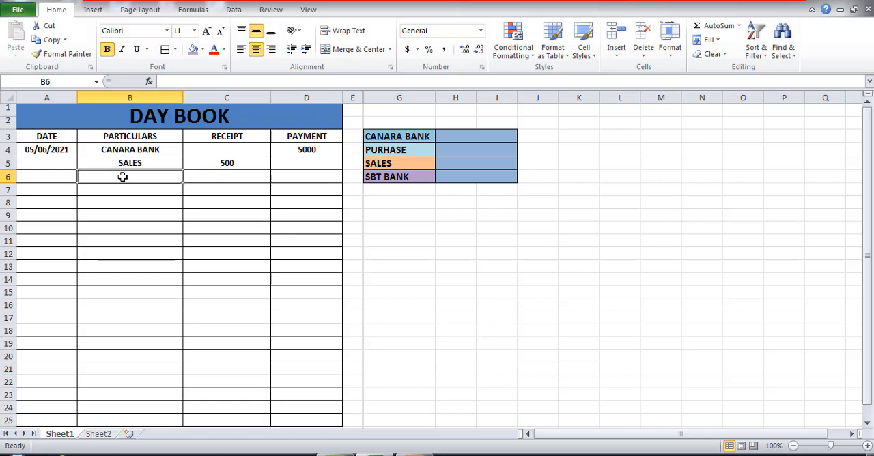
type("SBT BANK")
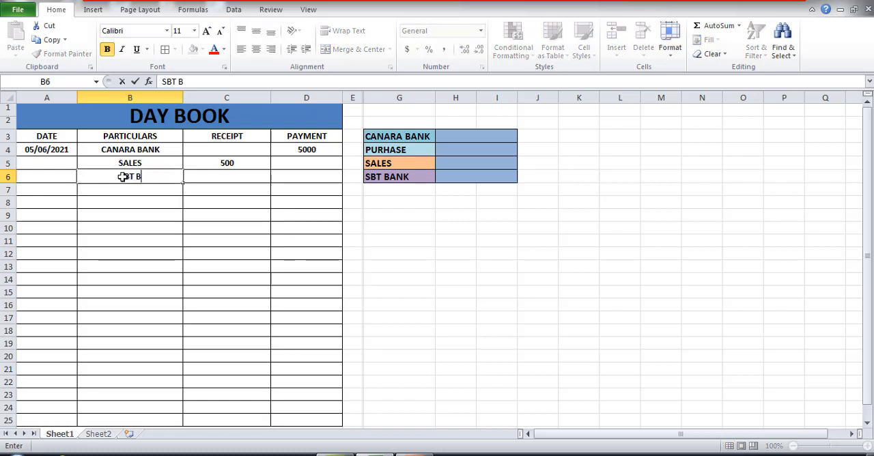
left_click(321, 178)
type("100")
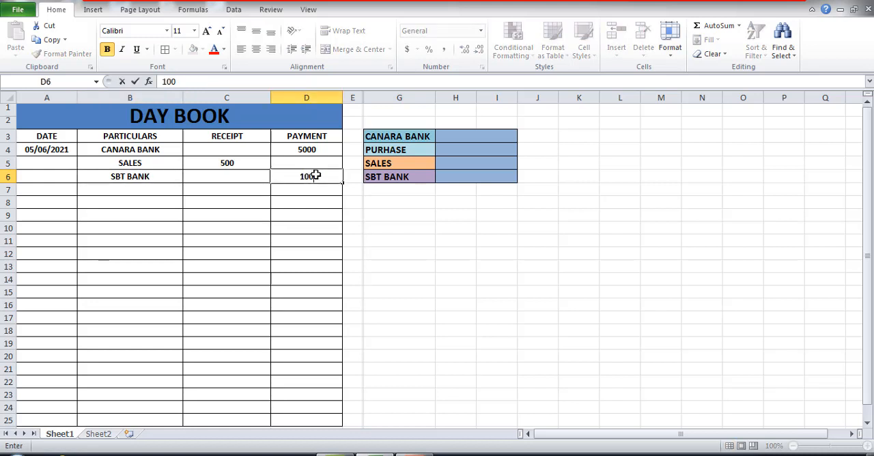
type("0")
key("Return")
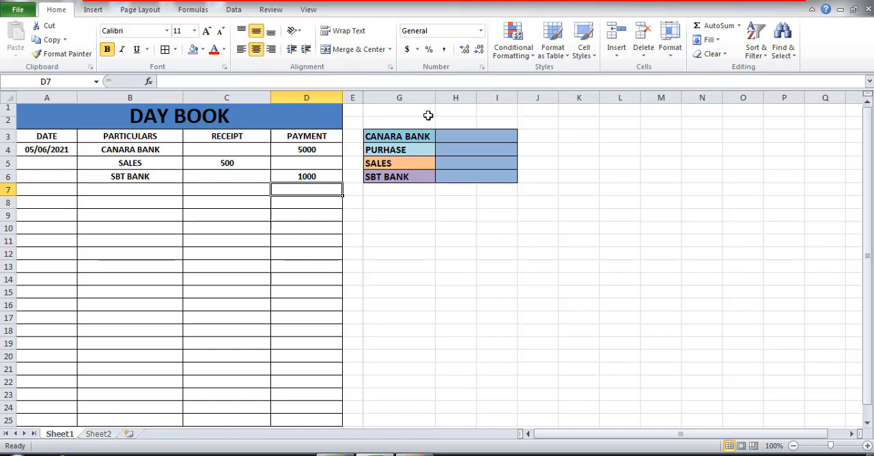
- Start a SUMIF formula in the CANARA BANK total cell H3, using particulars B3:B25 as the range
left_click(463, 138)
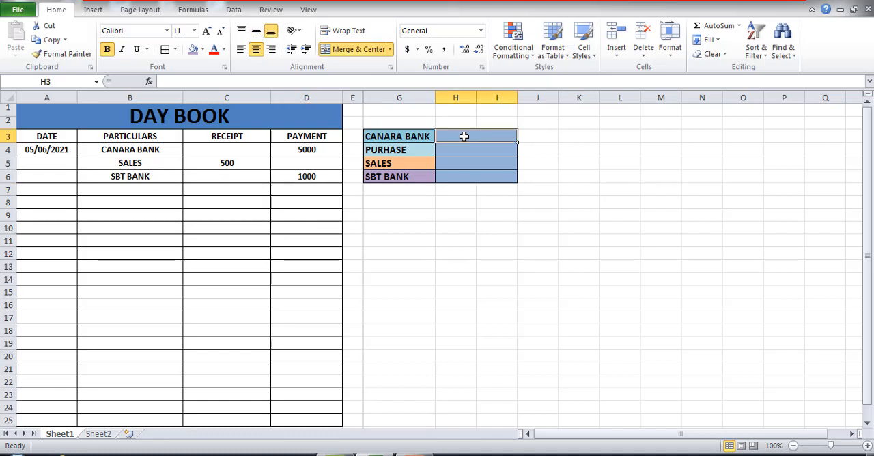
type("=")
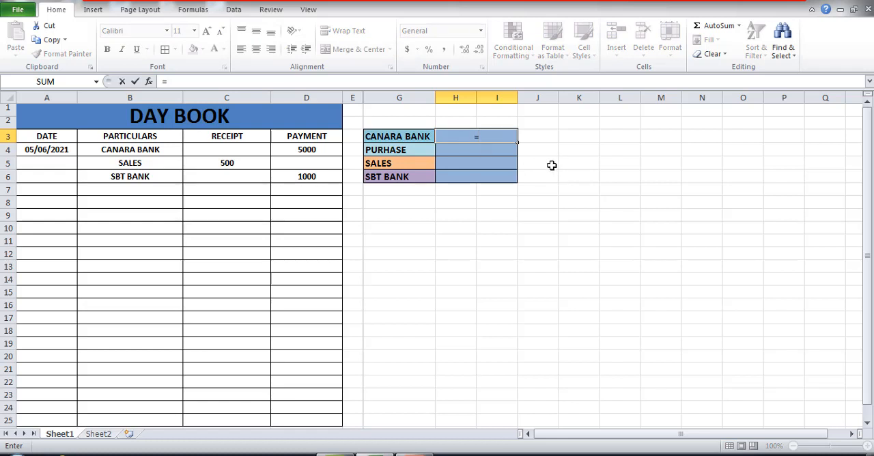
type("SU")
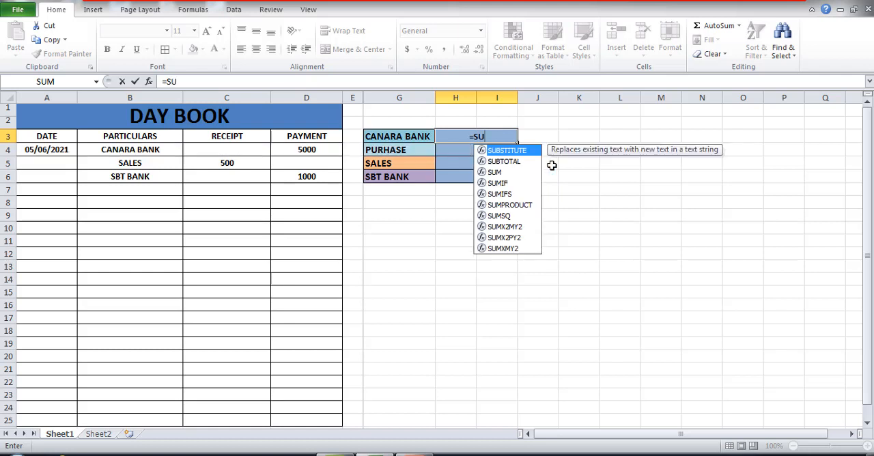
type("MIF")
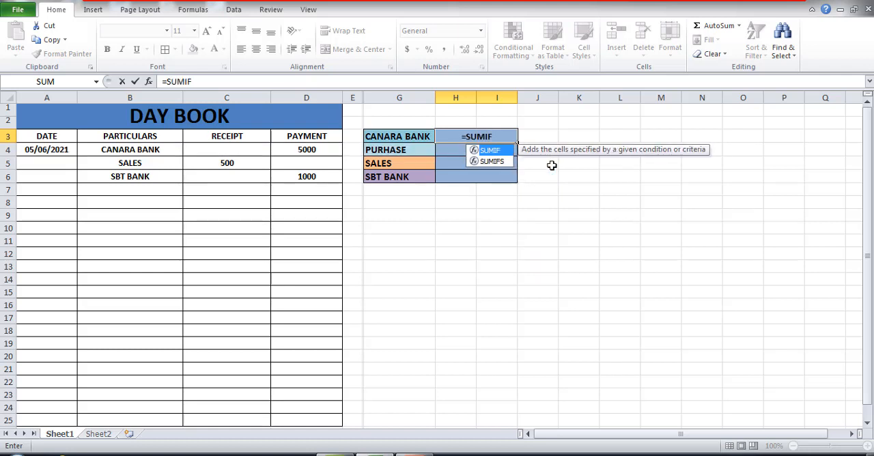
type("(")
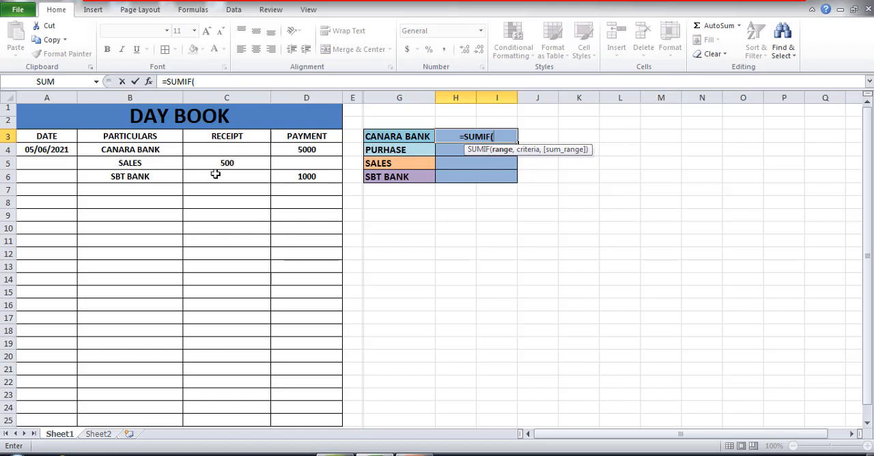
left_click_drag(156, 139, 156, 382)
scroll(154, 360, "up", 1)
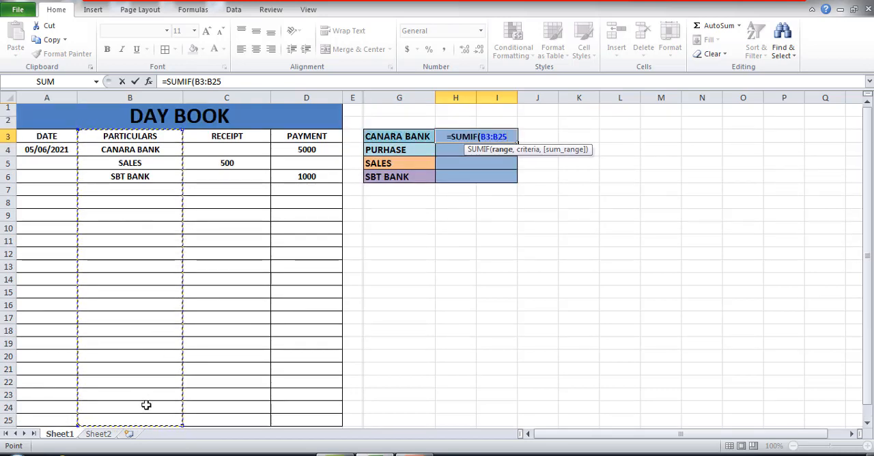
- Complete the H3 formula with the criteria "CANARA BANK" and the payment column D3:D25 as the sum range
type(",")
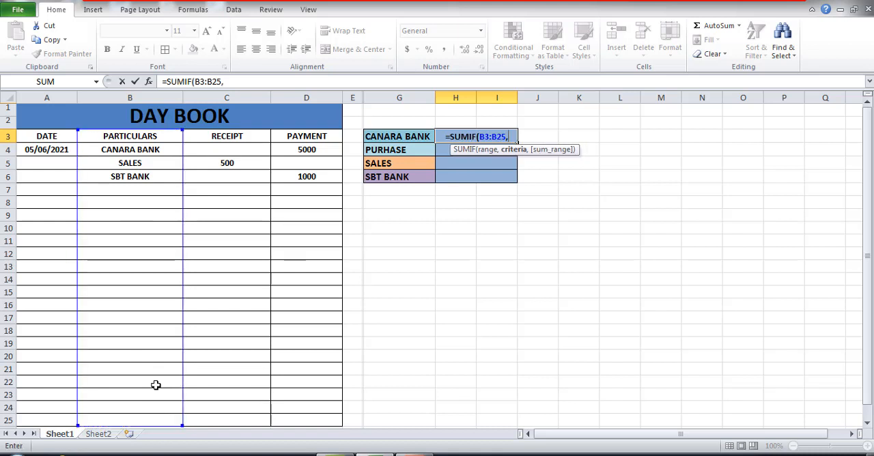
type("\"")
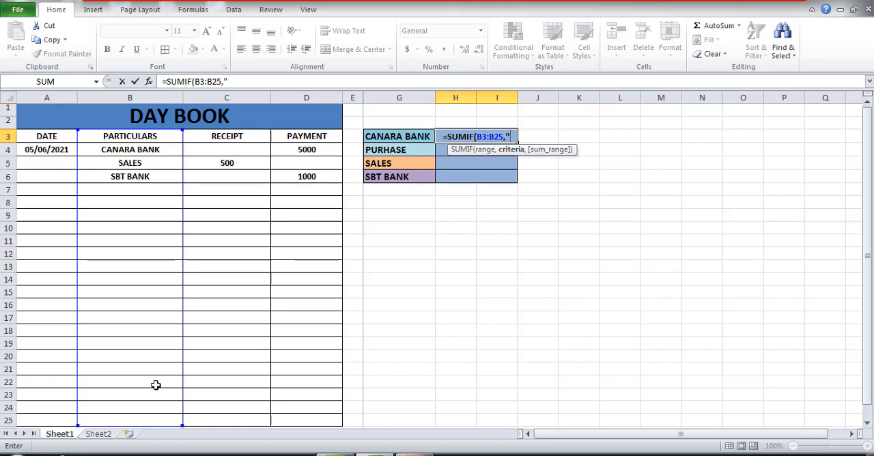
type("CANAR")
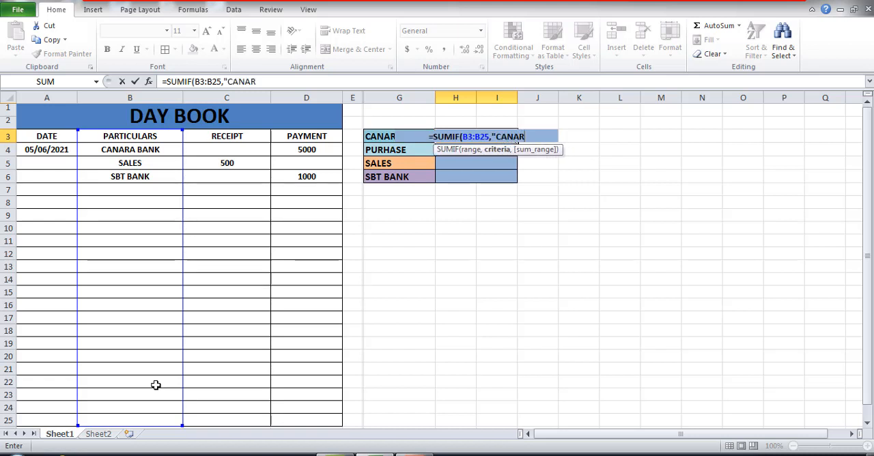
type("A BANK")
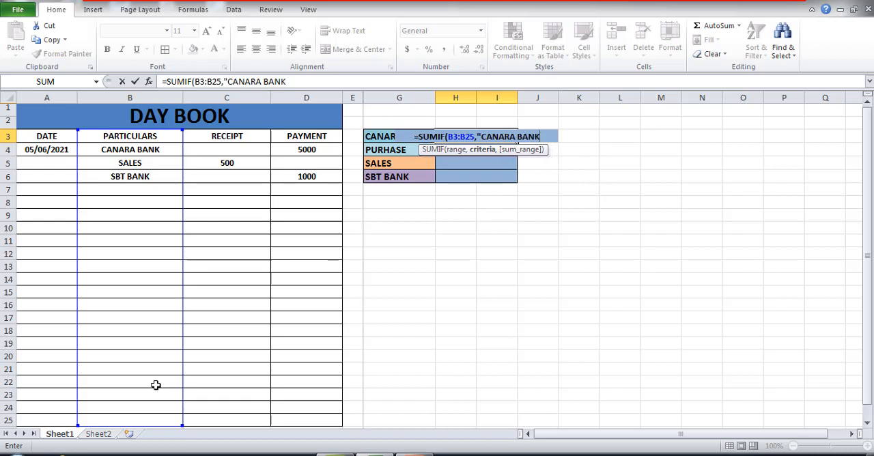
type("\",")
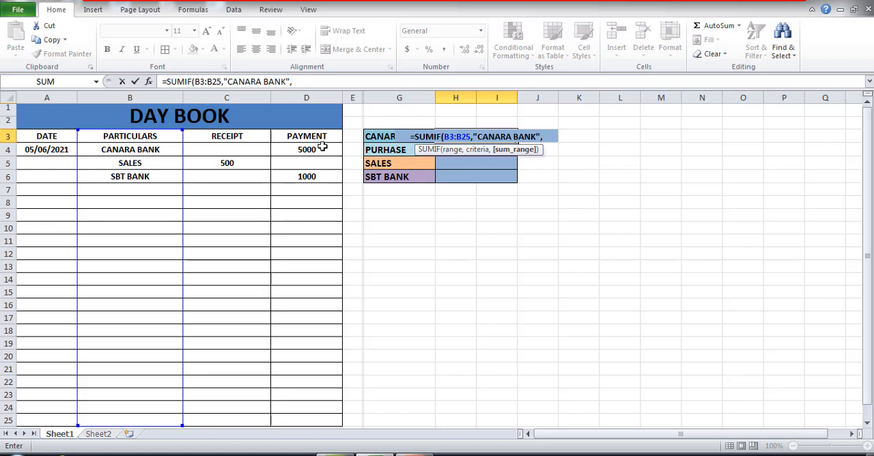
left_click_drag(320, 136, 308, 423)
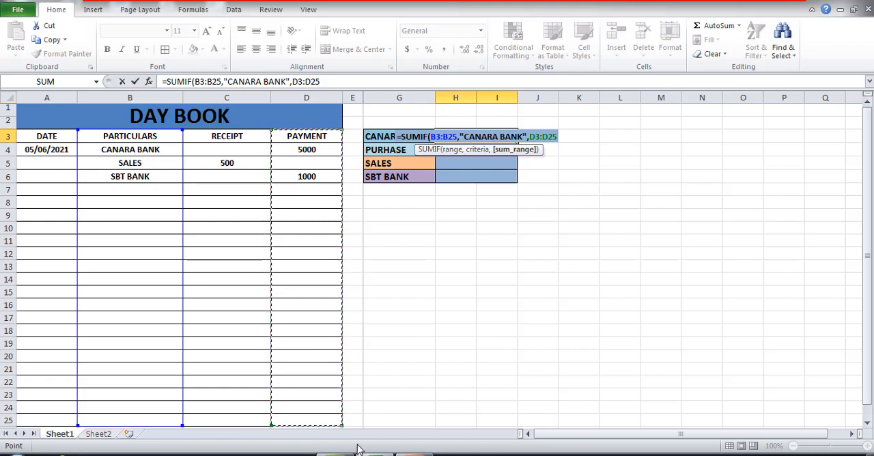
type(")")
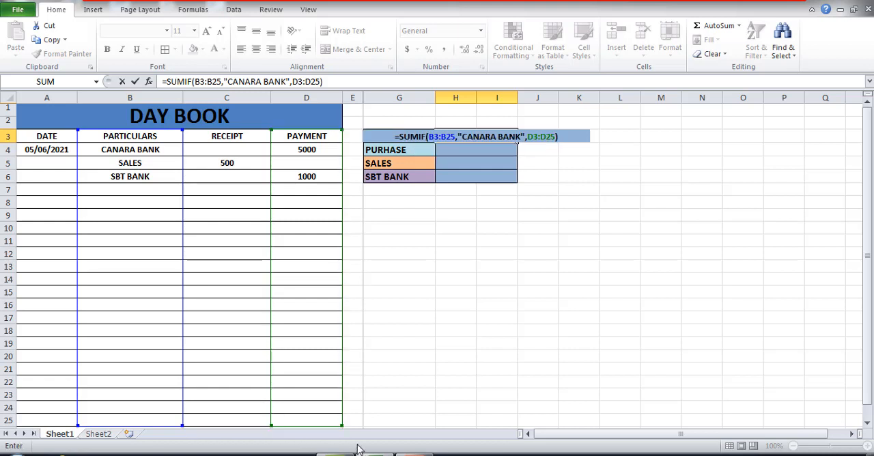
key("Return")
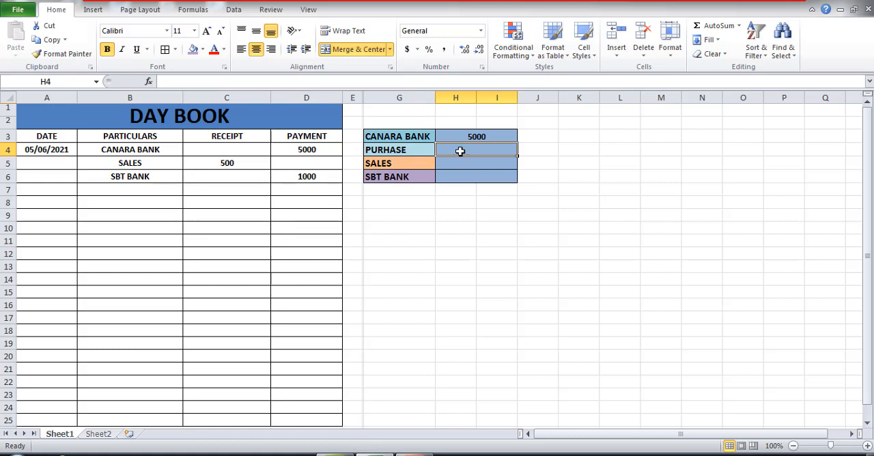
- Start a SUMIF formula in the PURHASE total cell H4, using particulars B3:B25 as the range
type("=S")
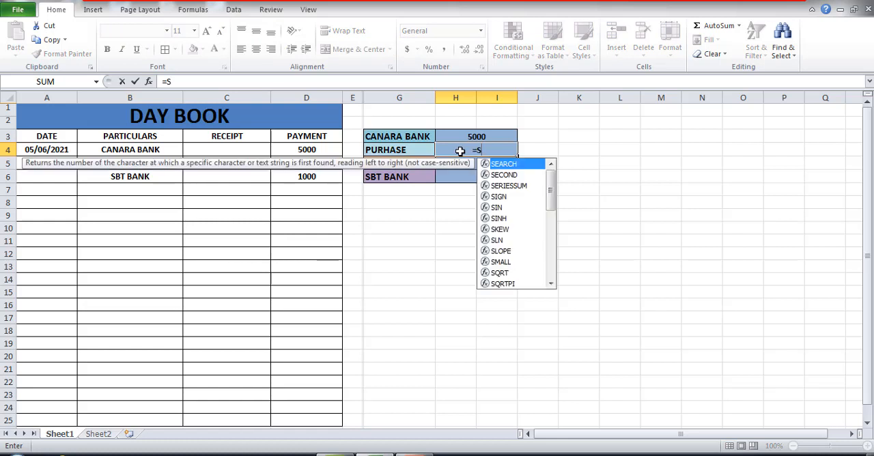
type("UMIF")
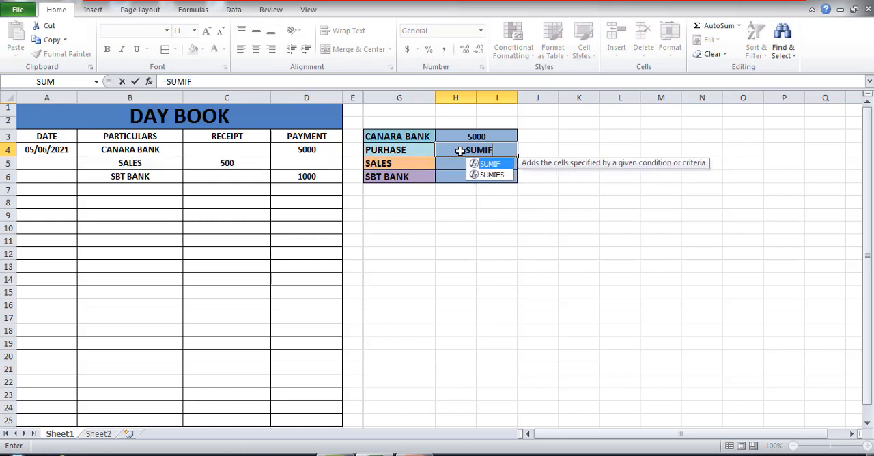
type("(")
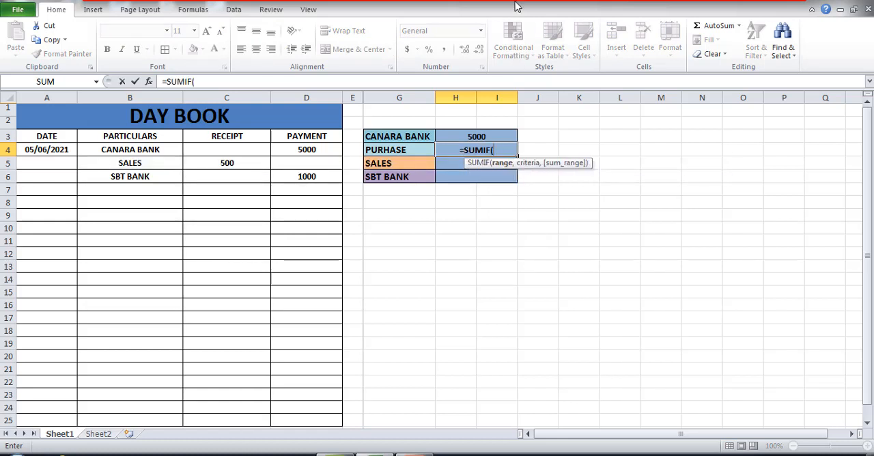
left_click_drag(140, 136, 182, 391)
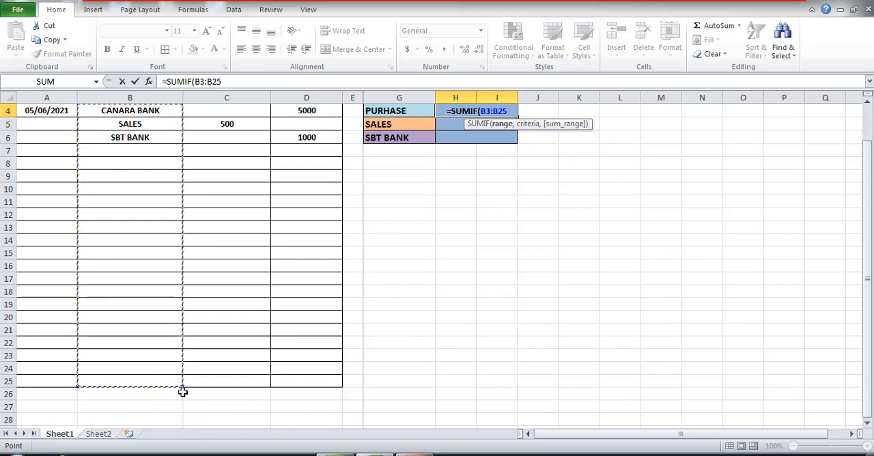
scroll(366, 404, "up", 1)
type(",")
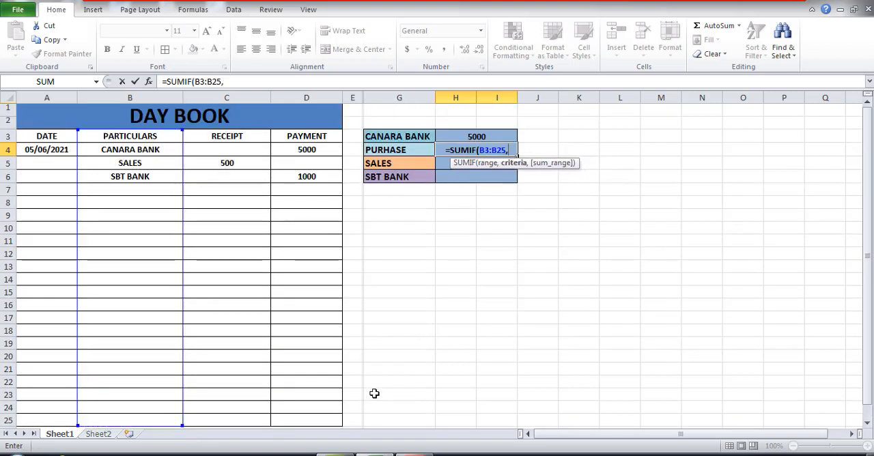
type("\"")
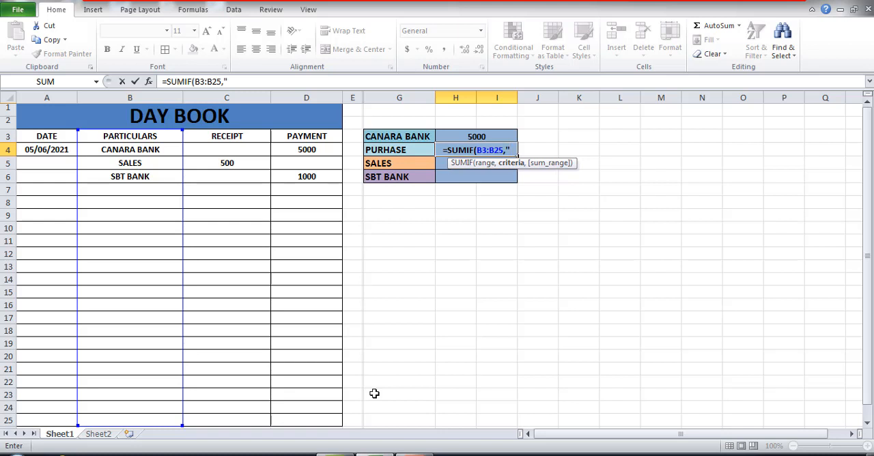
type("PUR")
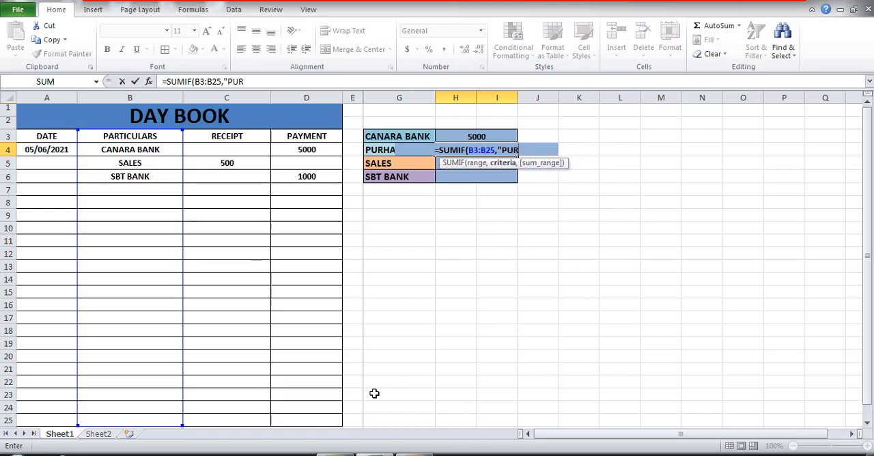
type("CHASE")
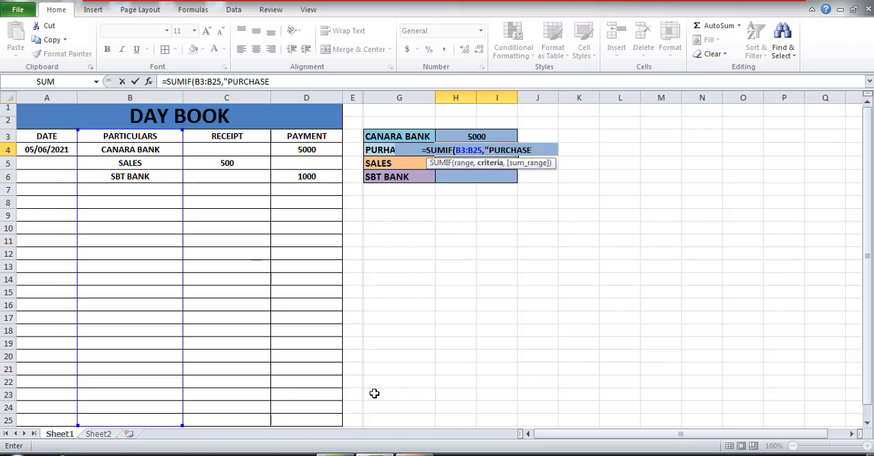
type("\",")
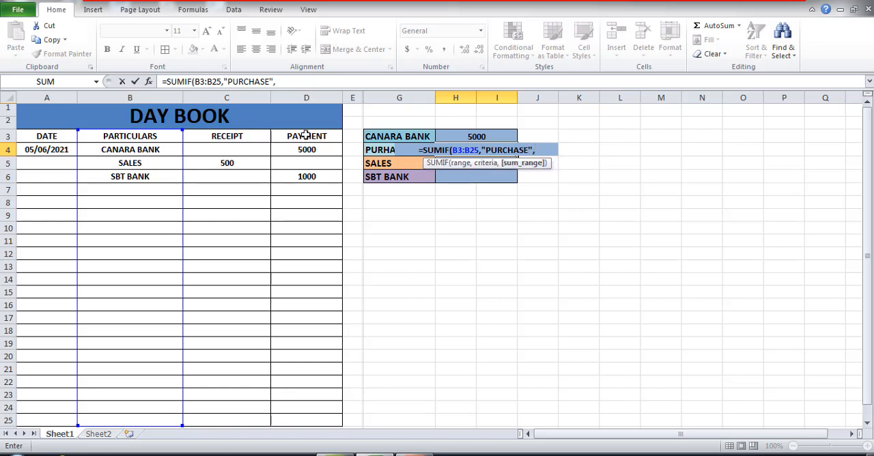
- Complete the H4 formula with the criteria "PURCHASE" and the payment column D3:D25 as the sum range
left_click_drag(302, 136, 295, 419)
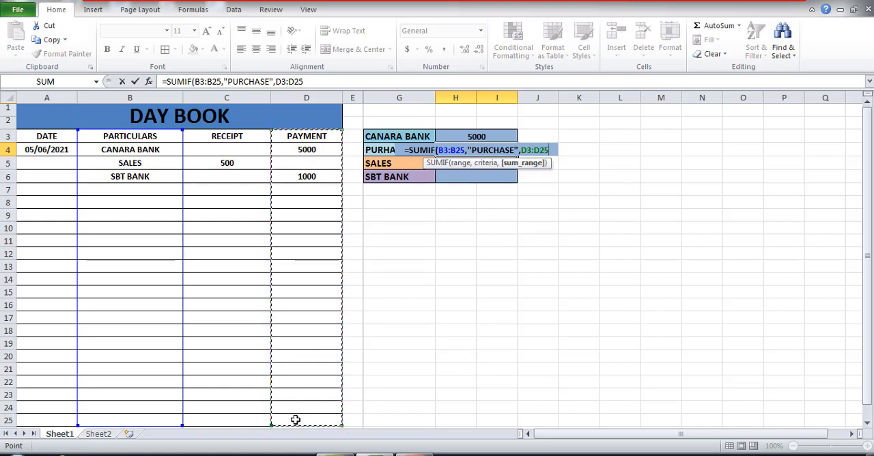
type(")")
key("Return")
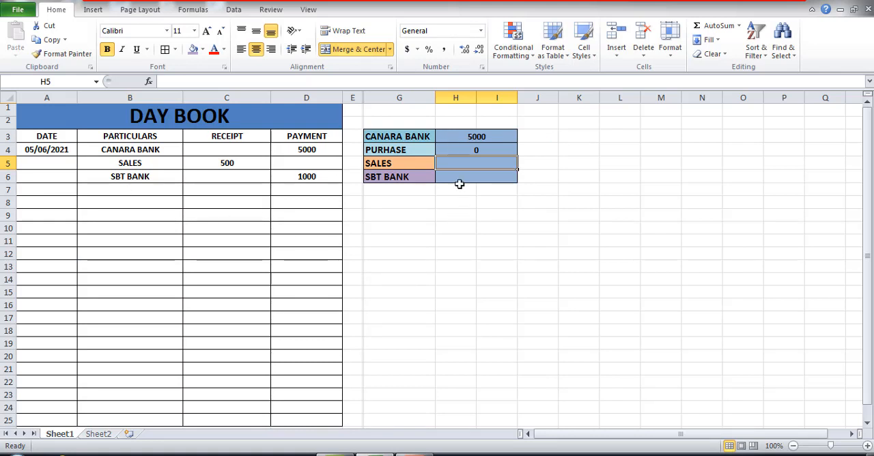
- Enter a SUMIF formula in the SALES total cell H5 with range B3:B25, criteria "SALES" and receipt column C3:C25 as the sum range
type("=S")
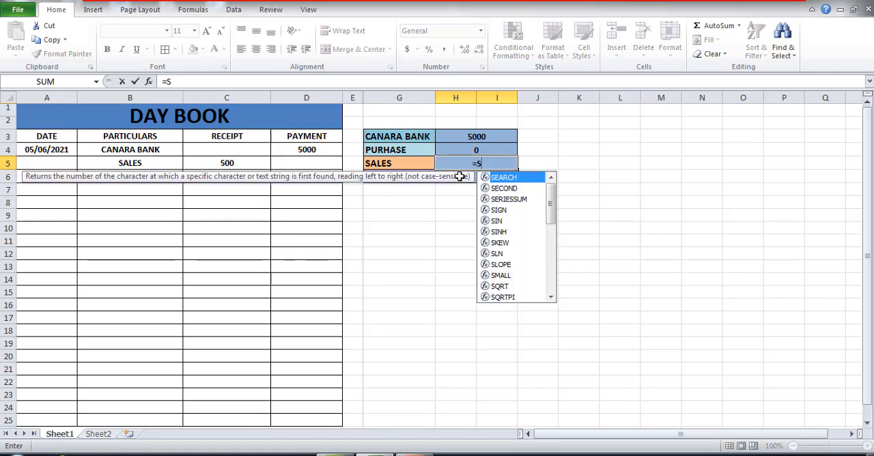
type("UMIF(")
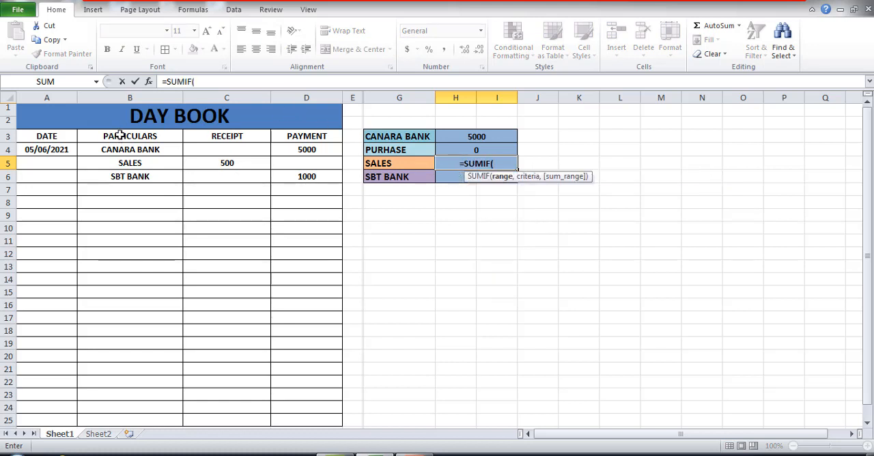
left_click_drag(121, 134, 129, 383)
type(",")
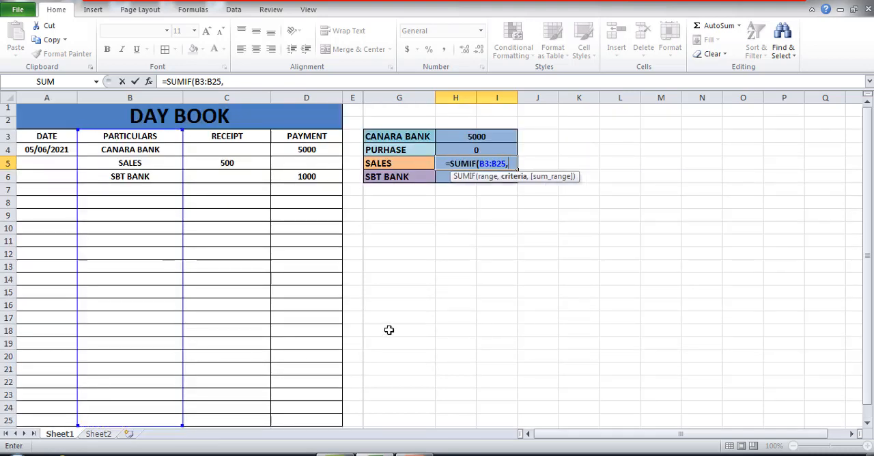
type("\"SALES")
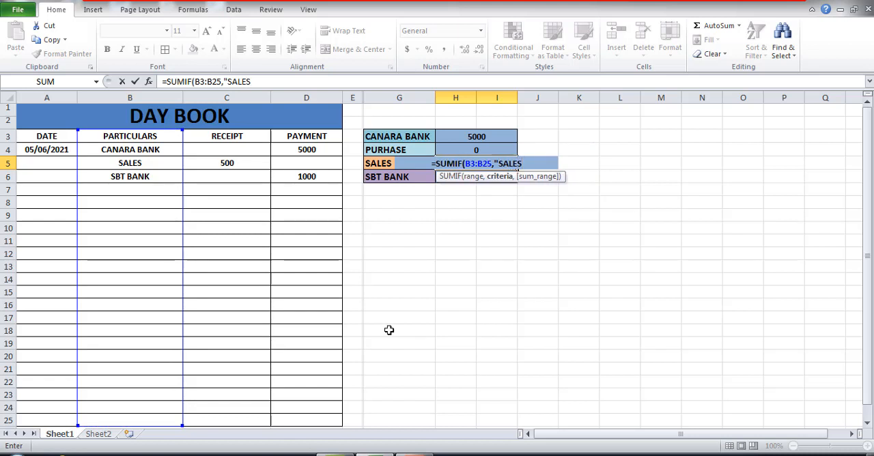
type("\"")
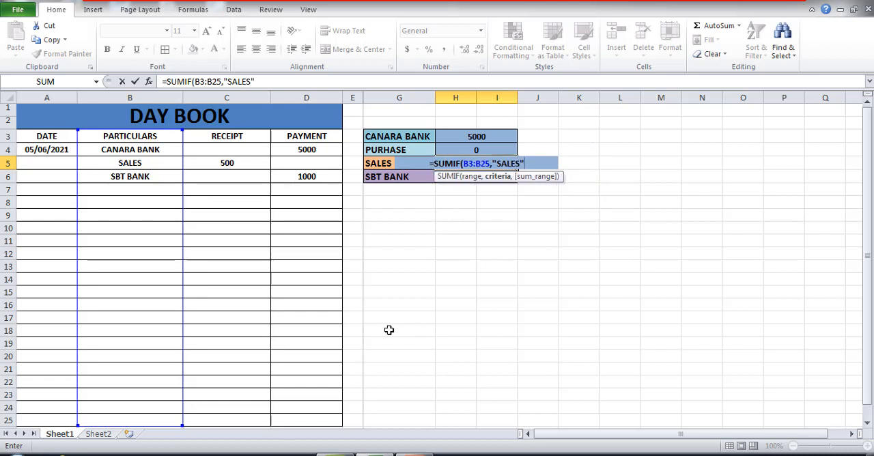
type(",")
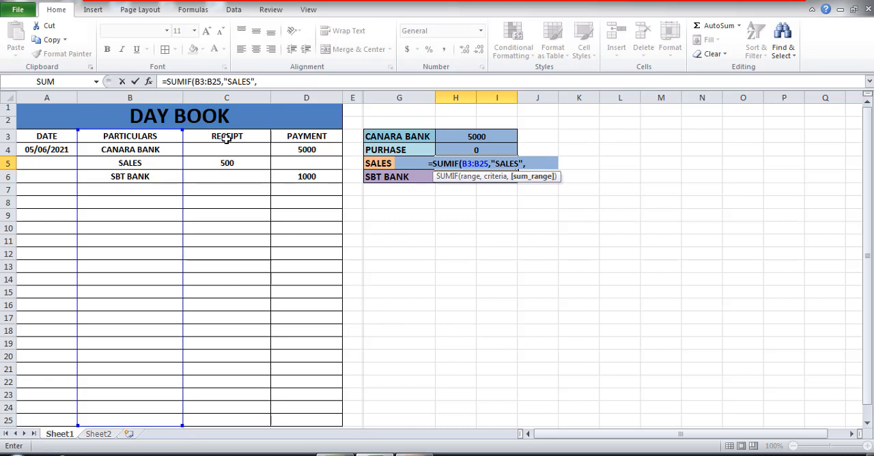
left_click_drag(226, 139, 225, 414)
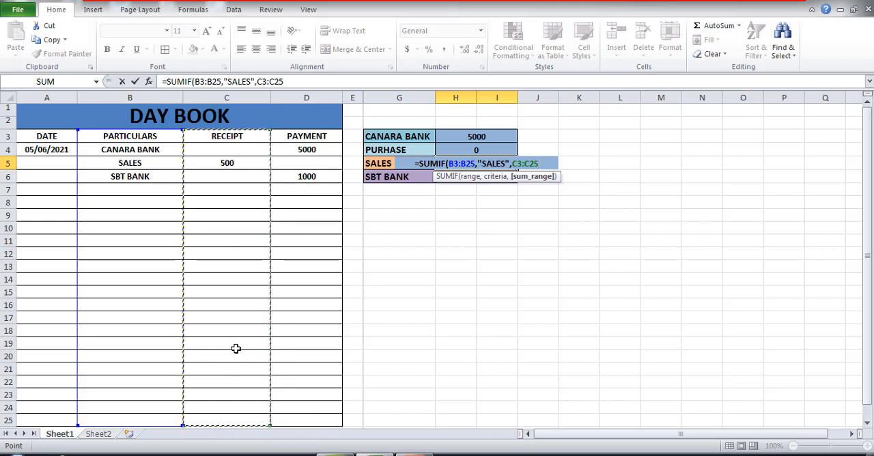
type(")")
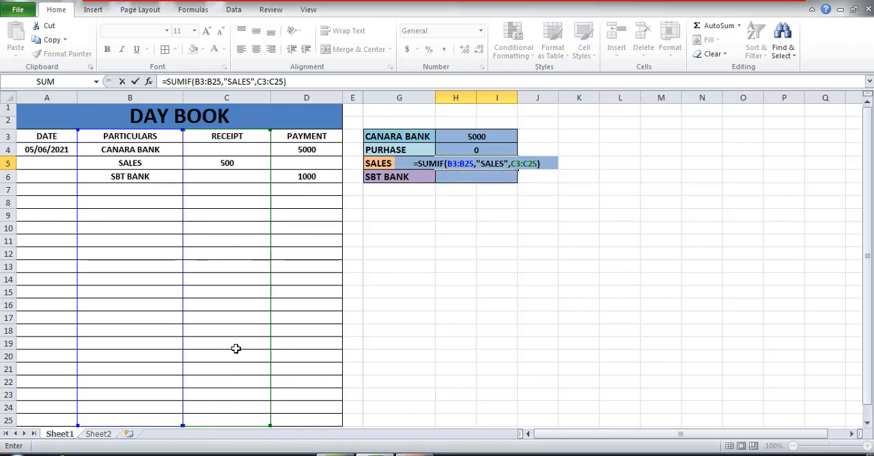
key("Return")
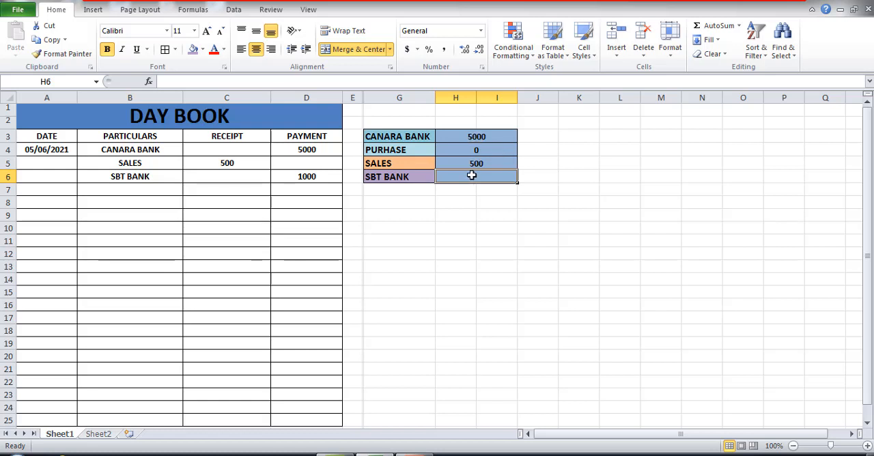
- Start a SUMIF formula in the SBT BANK total cell H6, using particulars B3:B25 as the range
type("=")
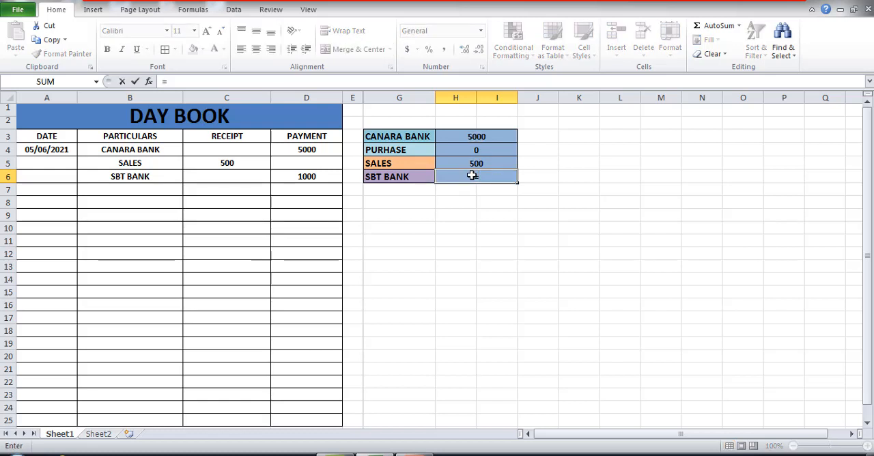
type("SUMIF")
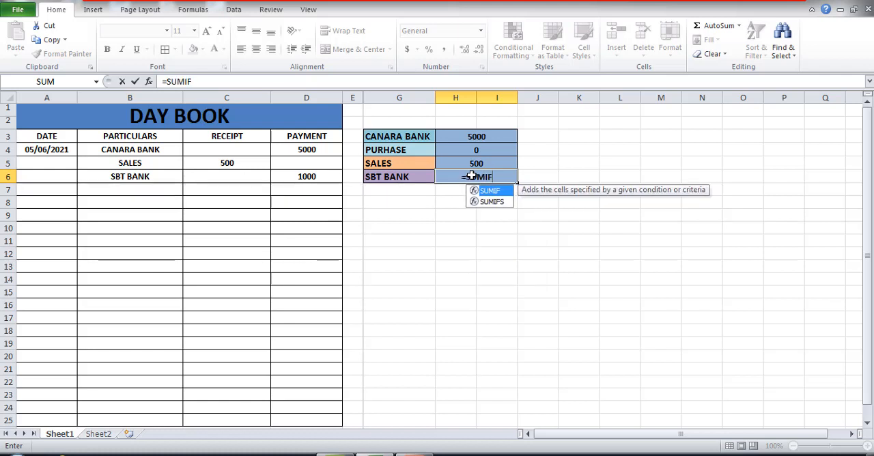
type("(")
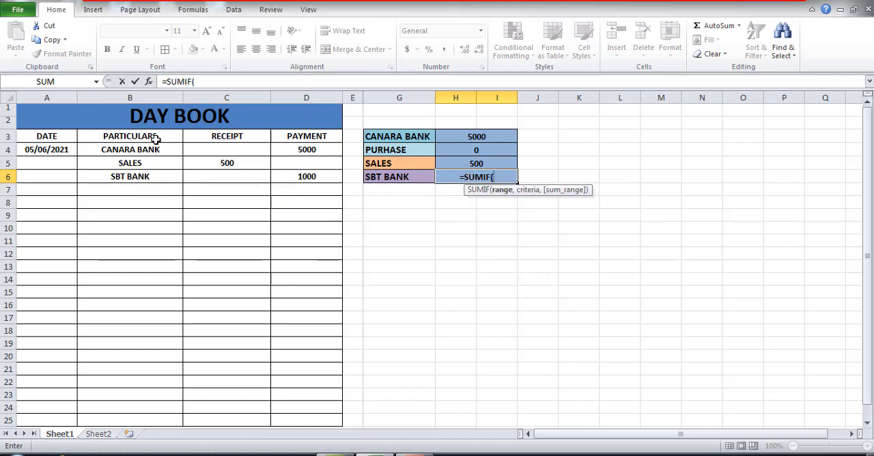
left_click_drag(153, 140, 125, 440)
left_click_drag(132, 394, 130, 383)
type(",\"")
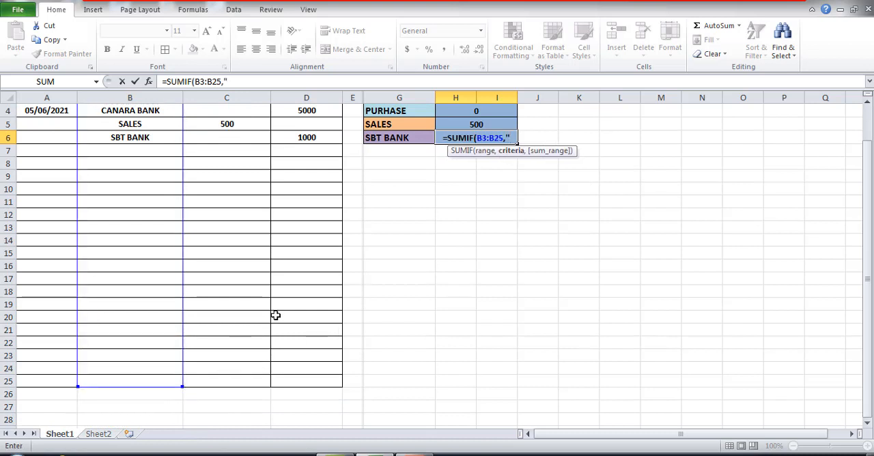
scroll(275, 315, "up", 1)
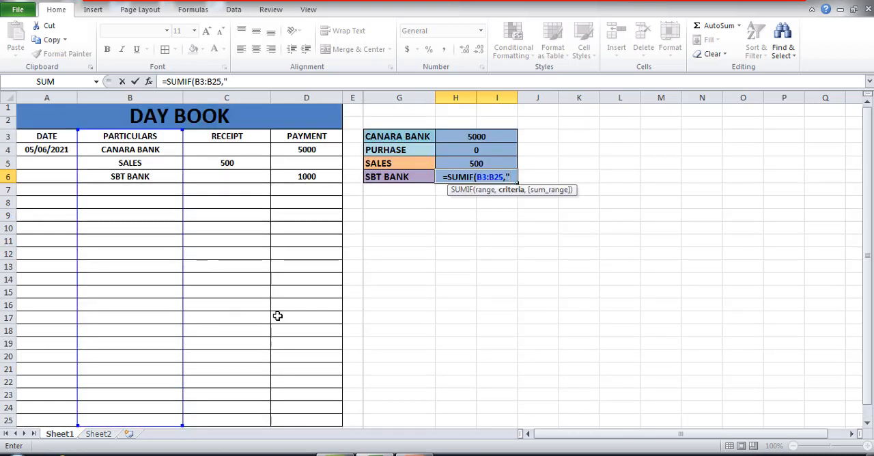
- Complete the H6 formula with the criteria "SBT BANK" and the payment column D3:D25 as the sum range
type("SBT B")
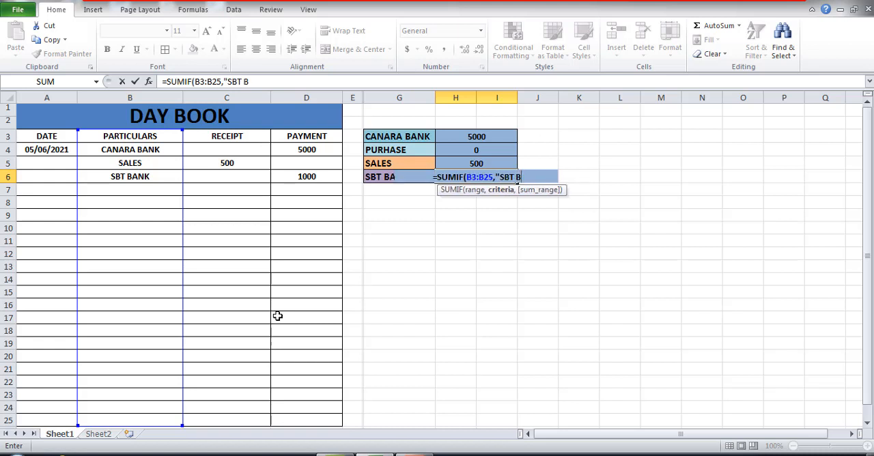
type("ANK")
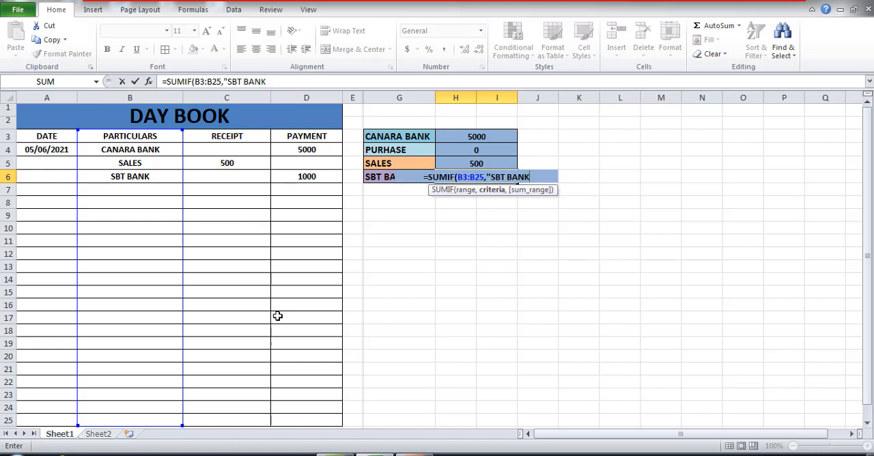
type("\"")
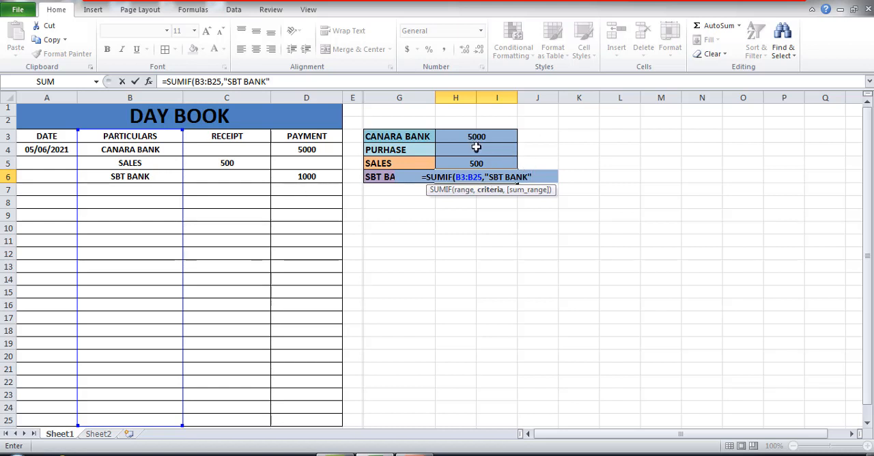
type(",")
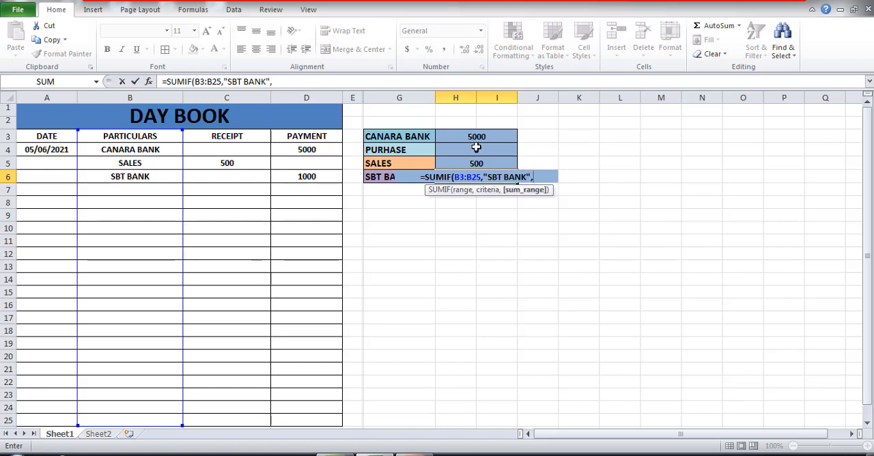
left_click(308, 136)
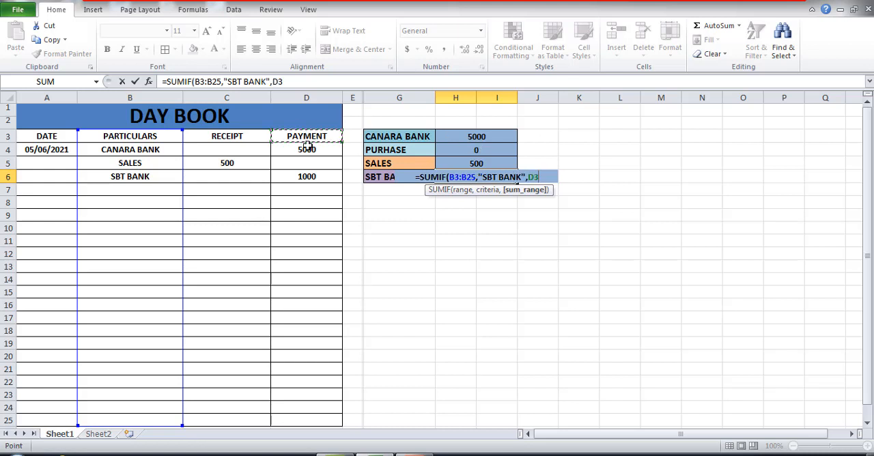
left_click_drag(308, 145, 289, 415)
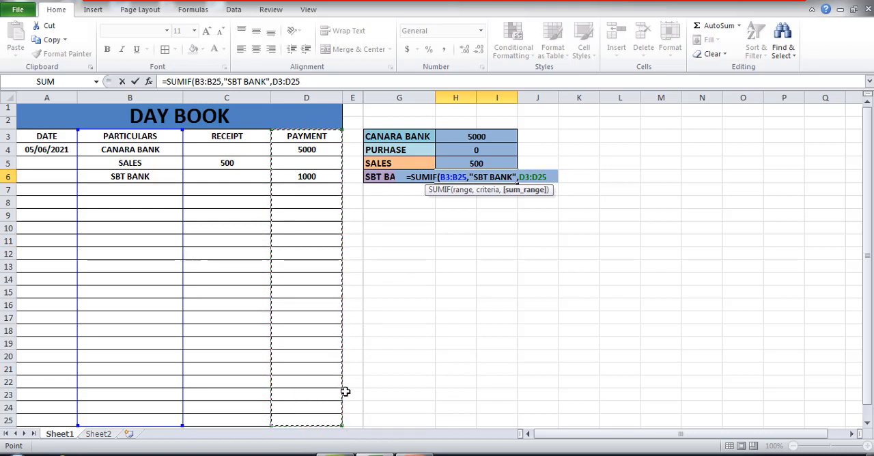
type(")")
key("Return")
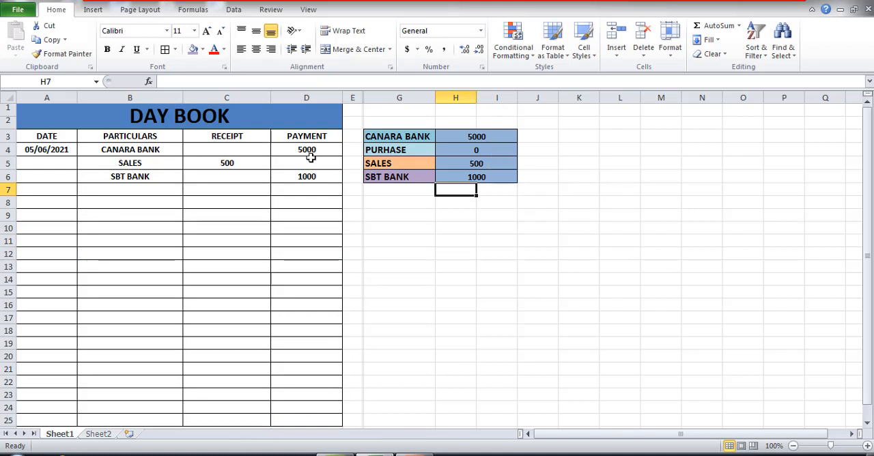
- Enter the date 6/6/21 in cell A7 of the Day Book
left_click(115, 192)
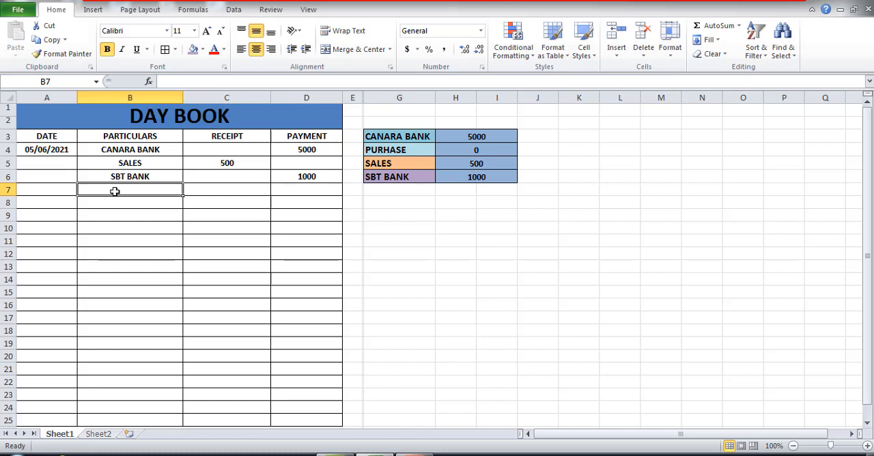
left_click(43, 191)
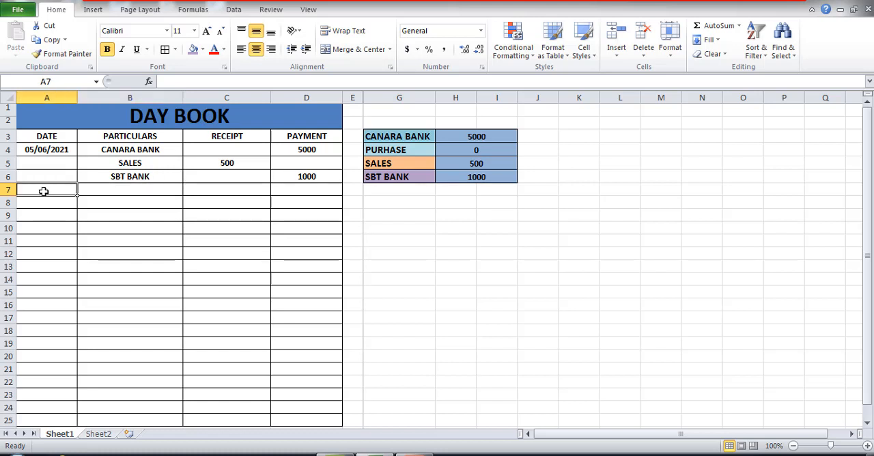
type("6/6/21")
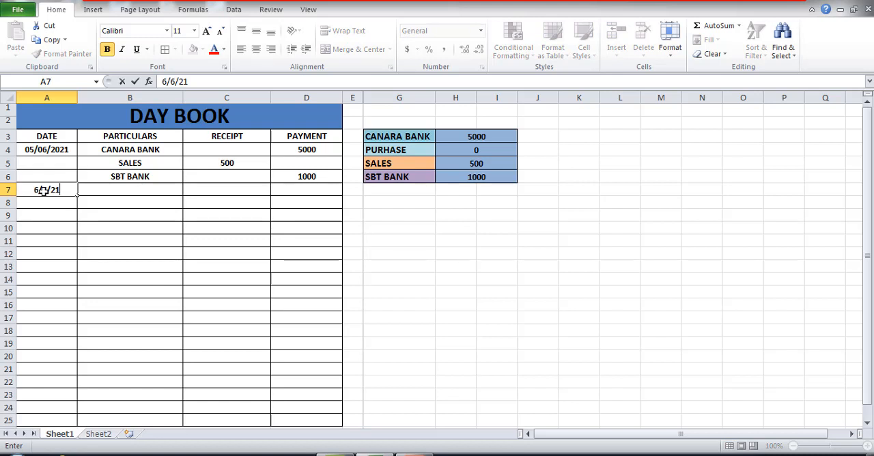
key("Return")
- Record a CANARA BANK entry in row 7 with a payment of 1000
left_click(103, 186)
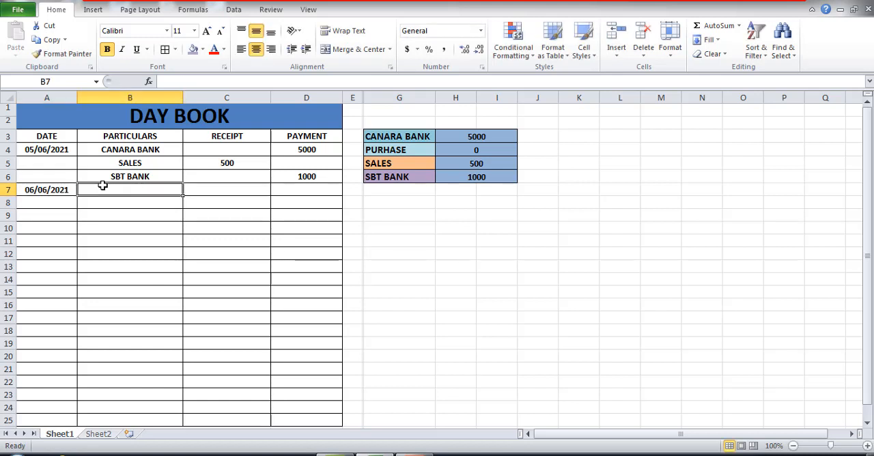
type("CANA")
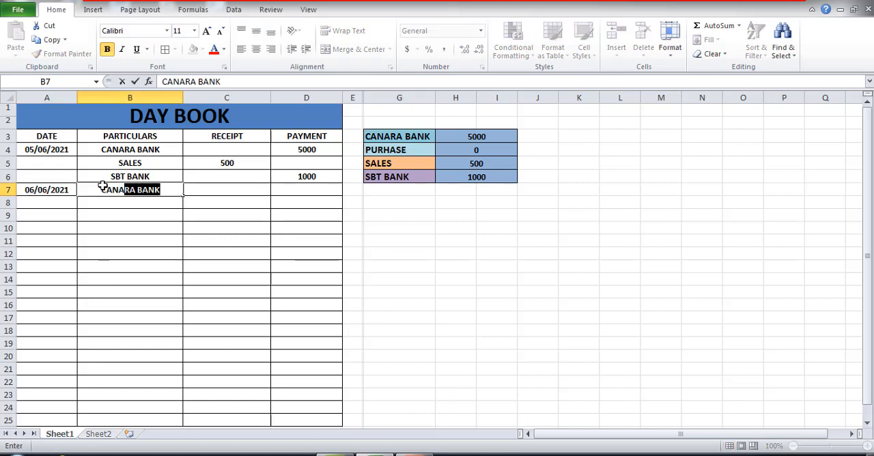
type("RA BA")
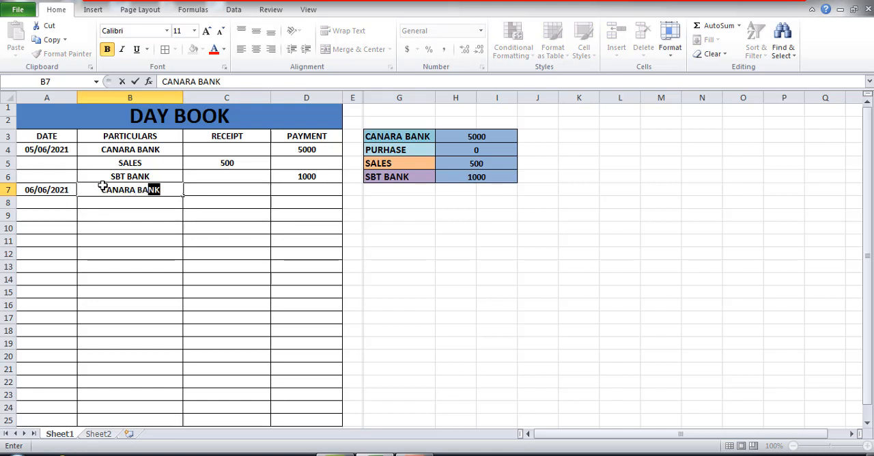
type("NK")
left_click(323, 195)
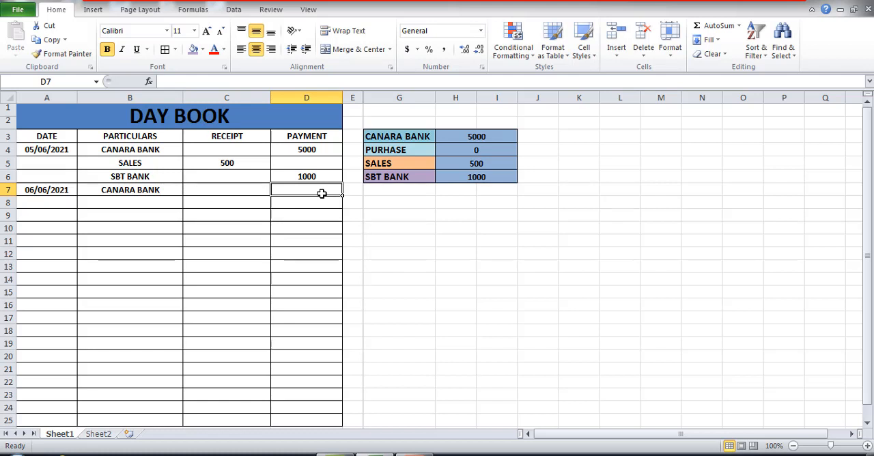
type("1000")
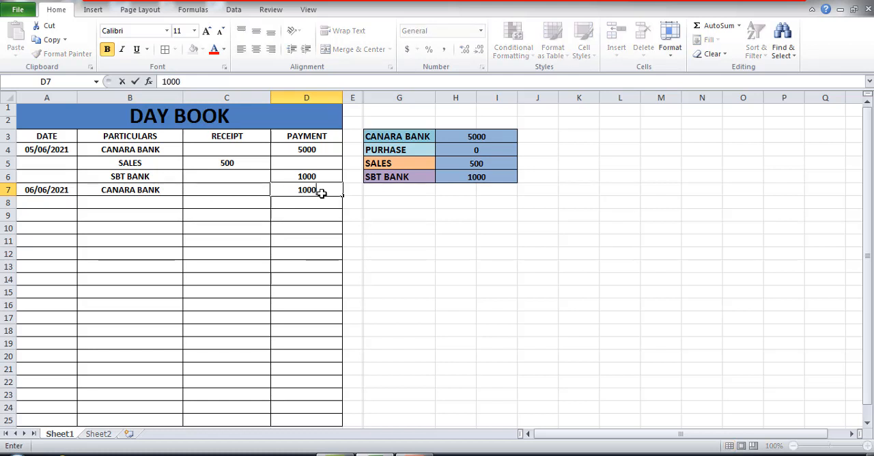
key("Return")
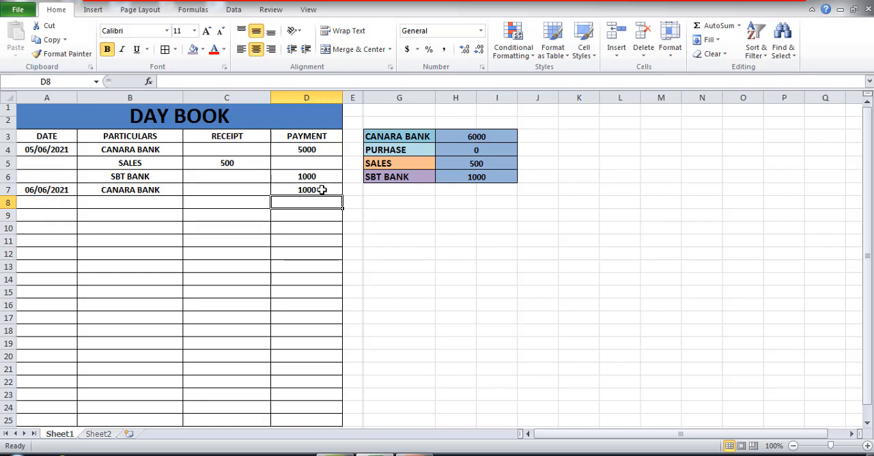
- Record a SALES entry in row 8 with a receipt of 1000
left_click(144, 199)
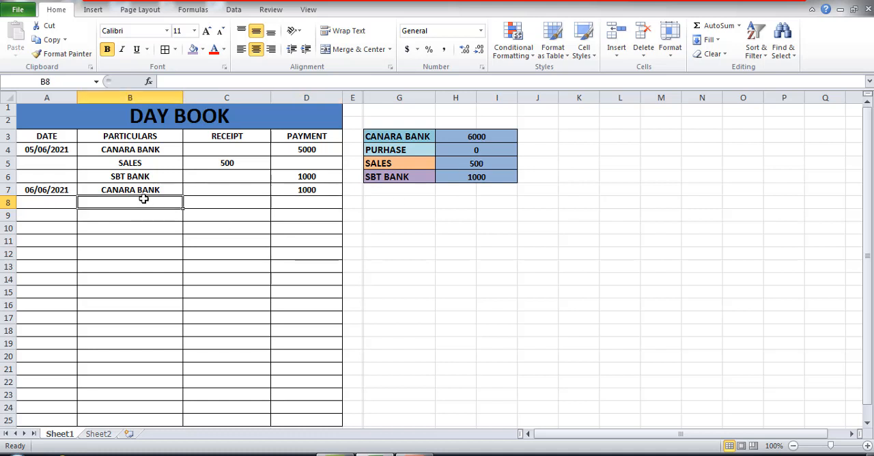
type("SALES")
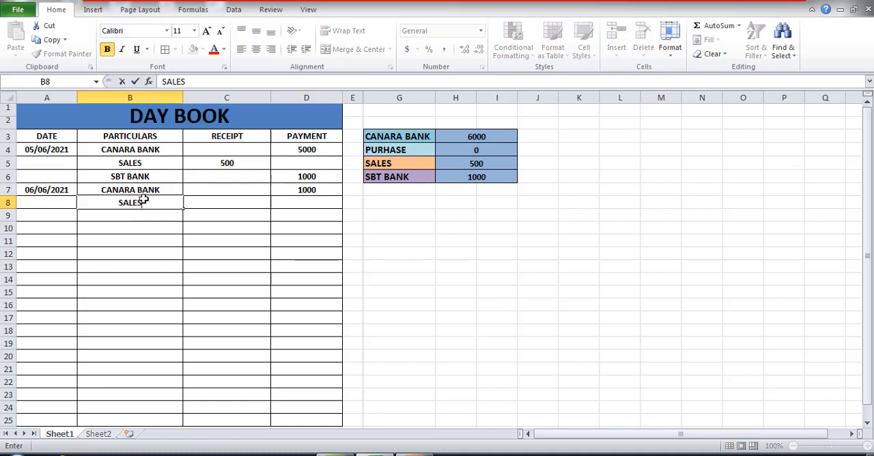
key("Tab")
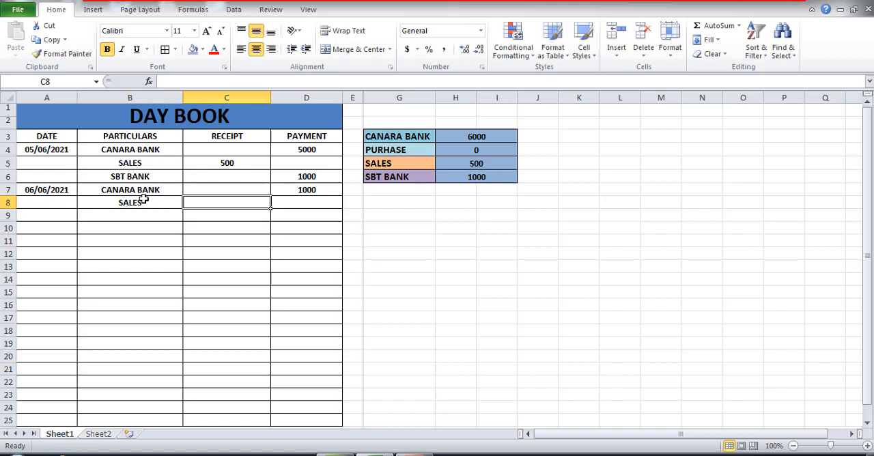
type("1000")
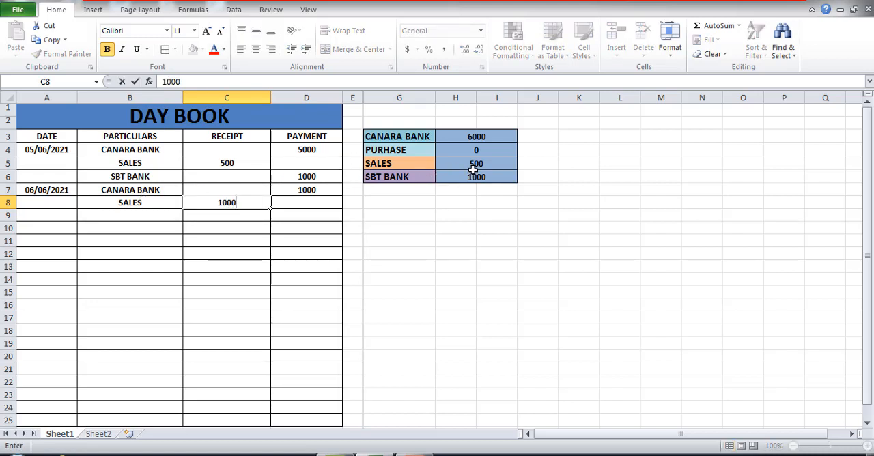
key("Return")
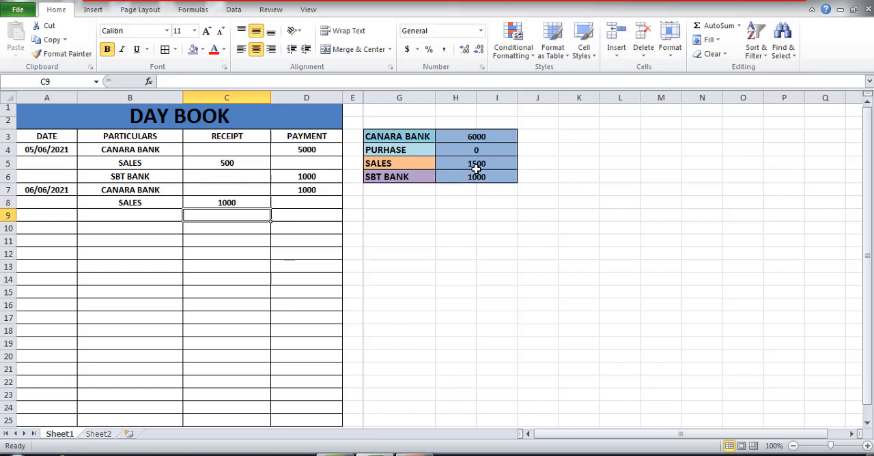
- Record a PURCHASE entry in row 9 with a payment of 10000
left_click(96, 218)
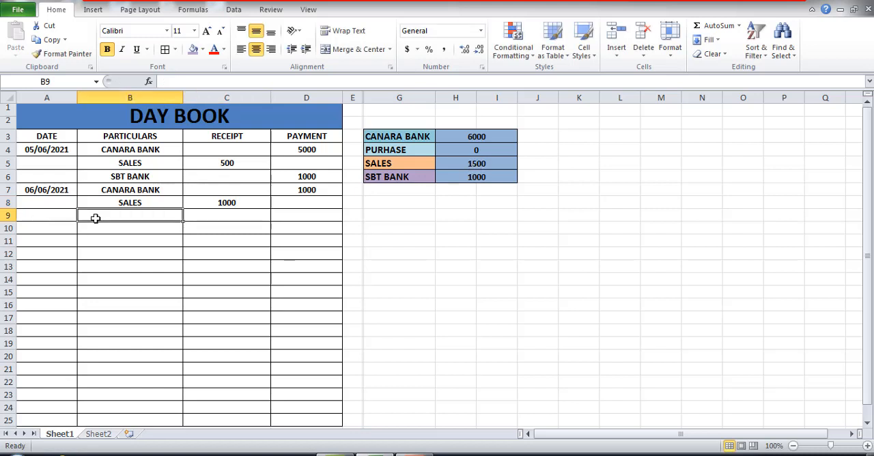
type("PUR")
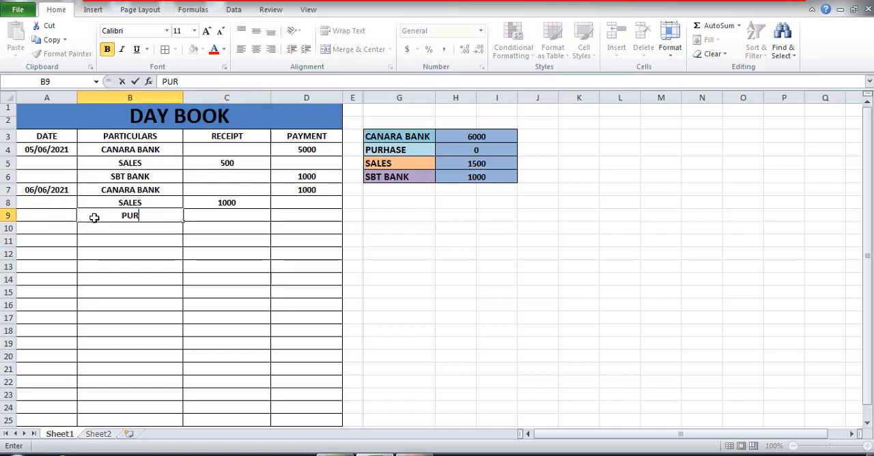
type("CHASE")
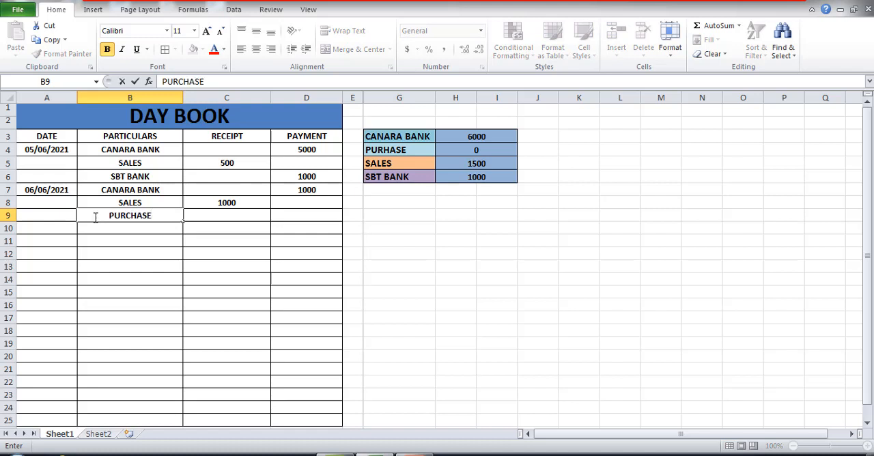
left_click(306, 214)
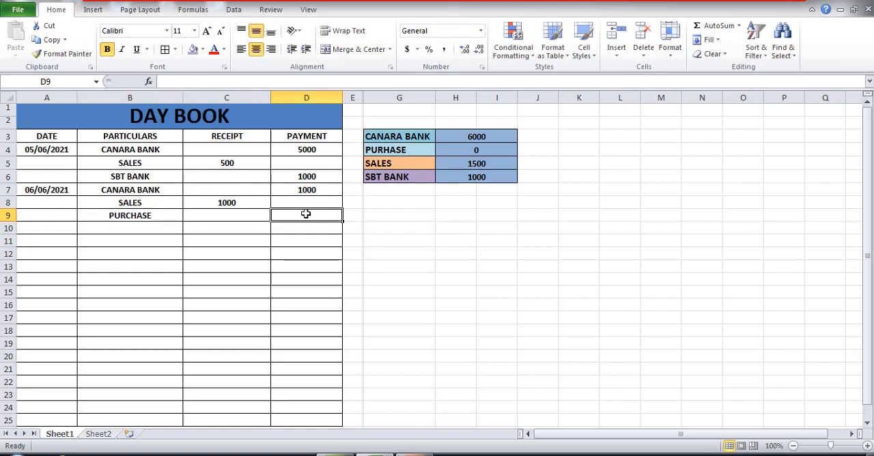
type("10000")
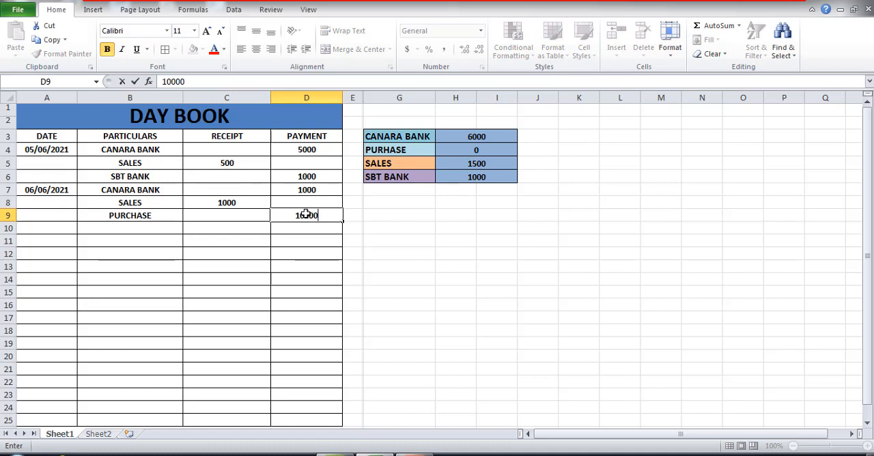
key("Return")
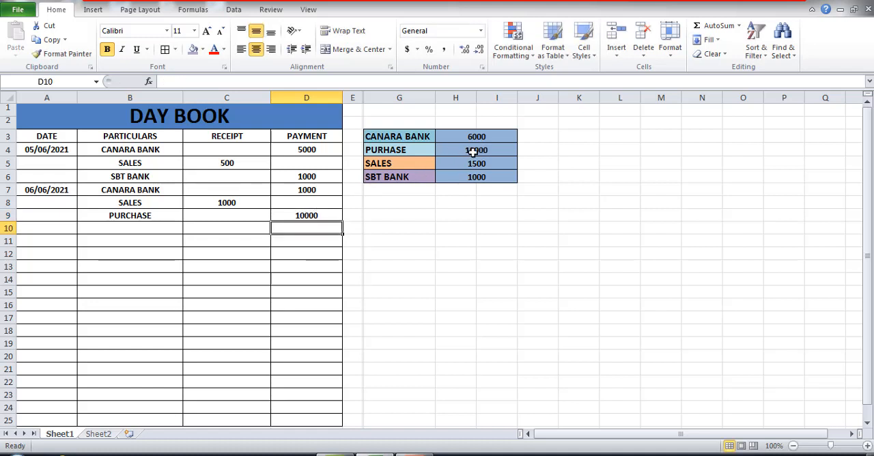